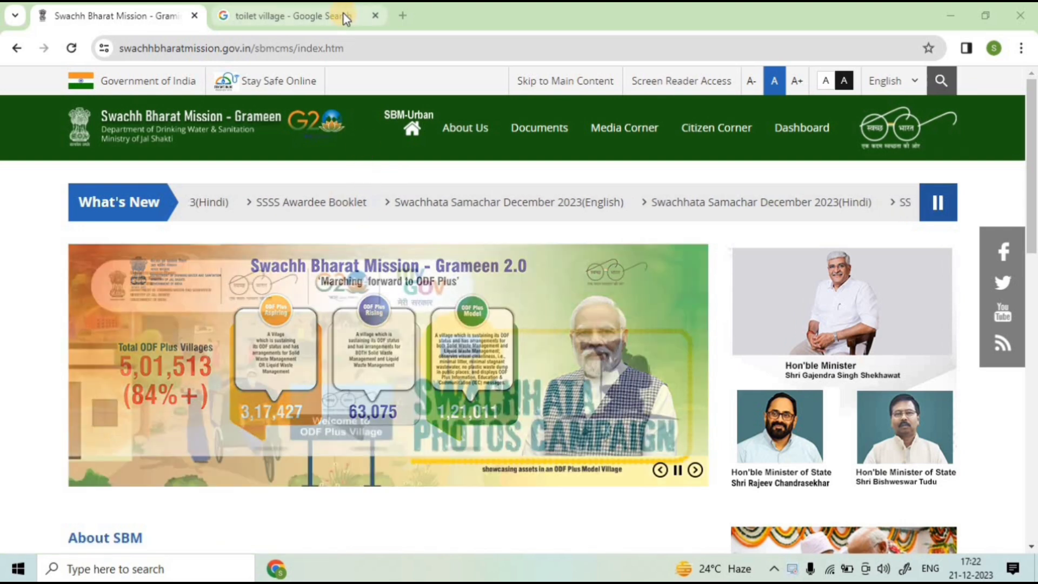
Step: Browse the toilet village image results, then go back to the Swachh Bharat Mission home page
left_click(346, 17)
scroll(400, 238, "down", 10)
scroll(407, 242, "down", 18)
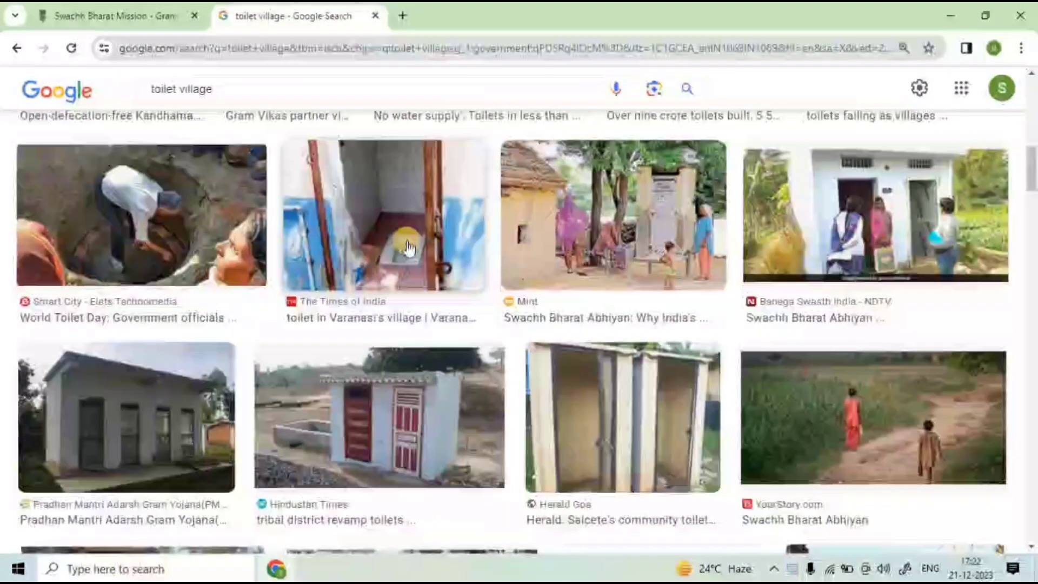
scroll(407, 249, "down", 11)
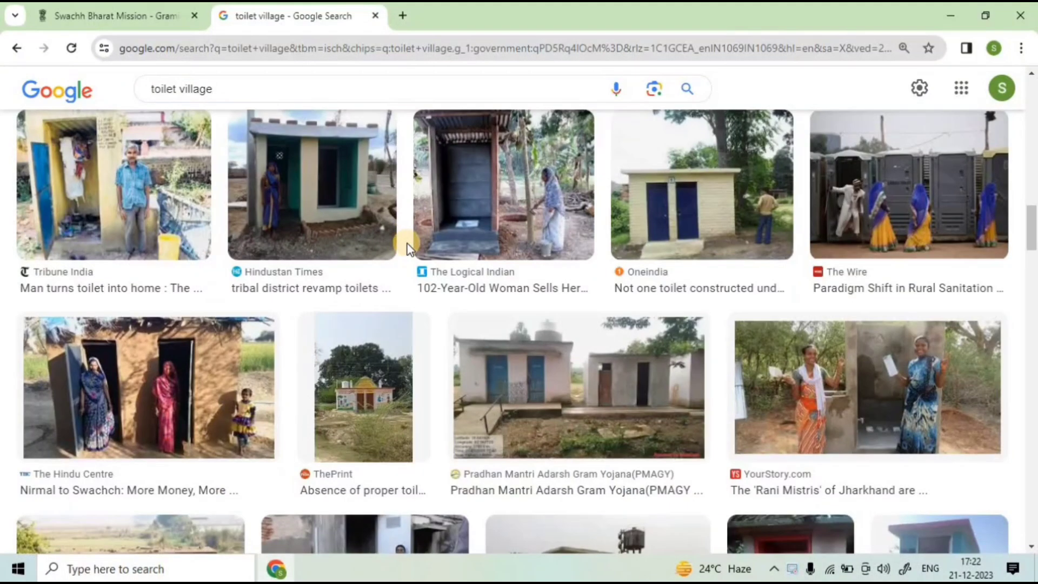
scroll(389, 249, "down", 16)
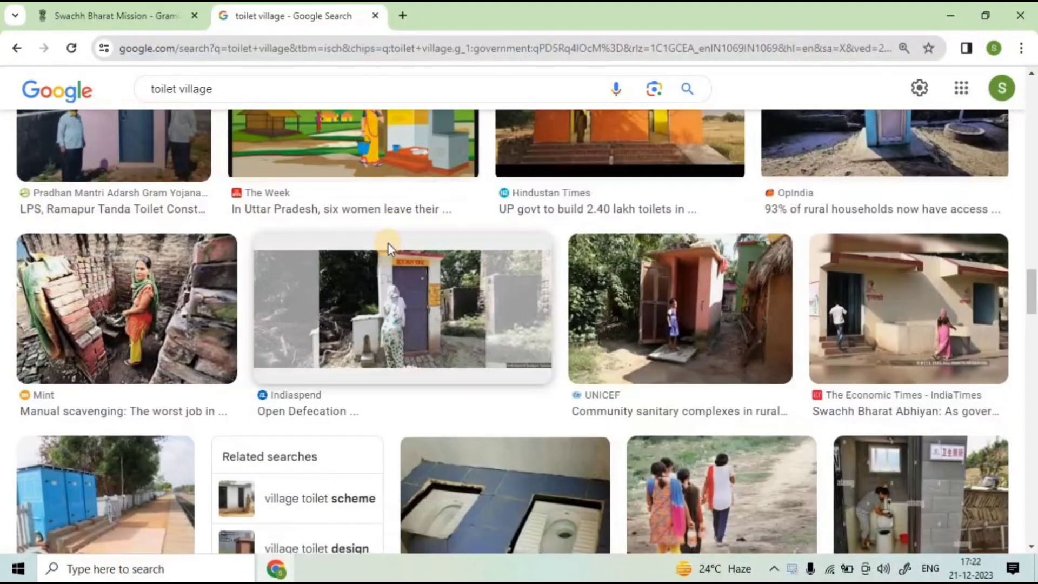
scroll(389, 250, "down", 13)
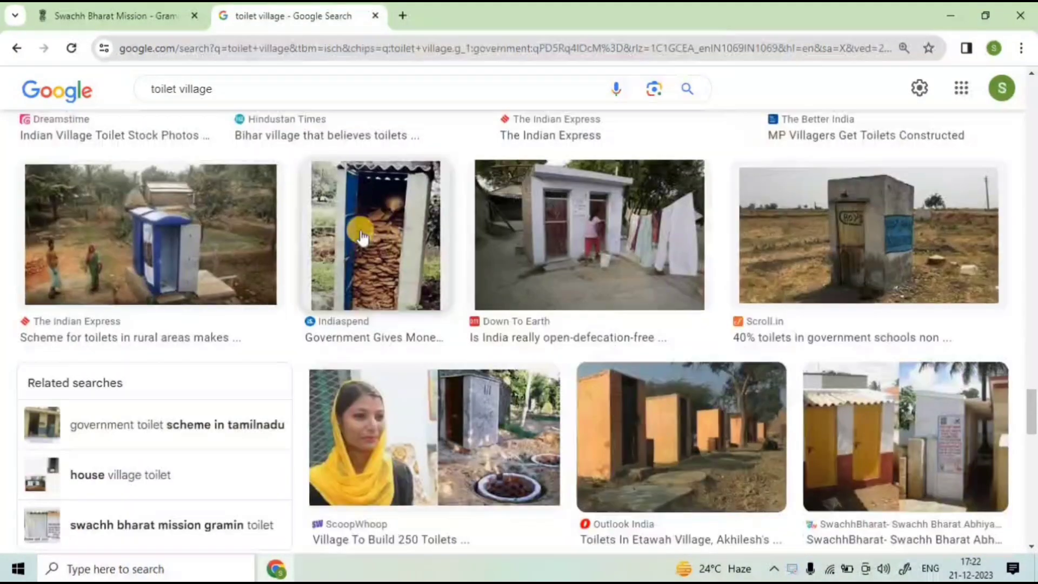
left_click(113, 16)
scroll(358, 255, "down", 3)
scroll(358, 254, "down", 5)
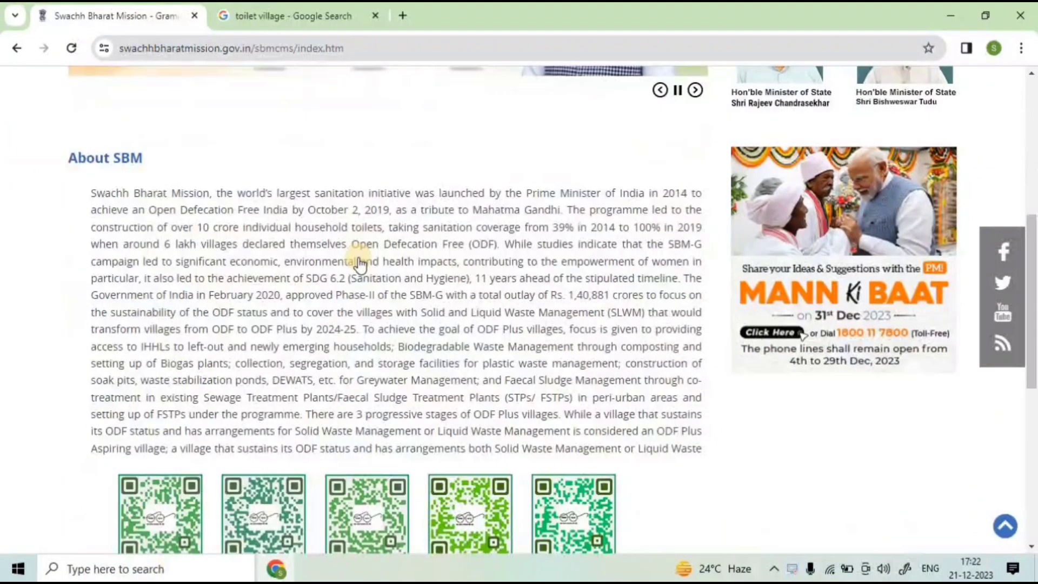
scroll(358, 257, "up", 8)
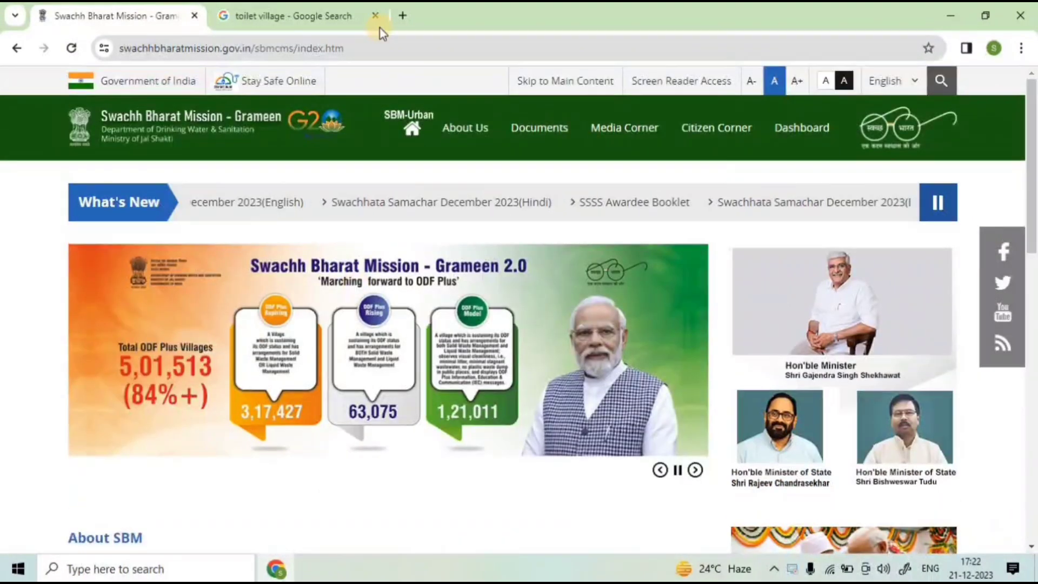
Step: In a new tab, rerun the 'swachh bharat mission' search and open the SBM-G site
left_click(404, 13)
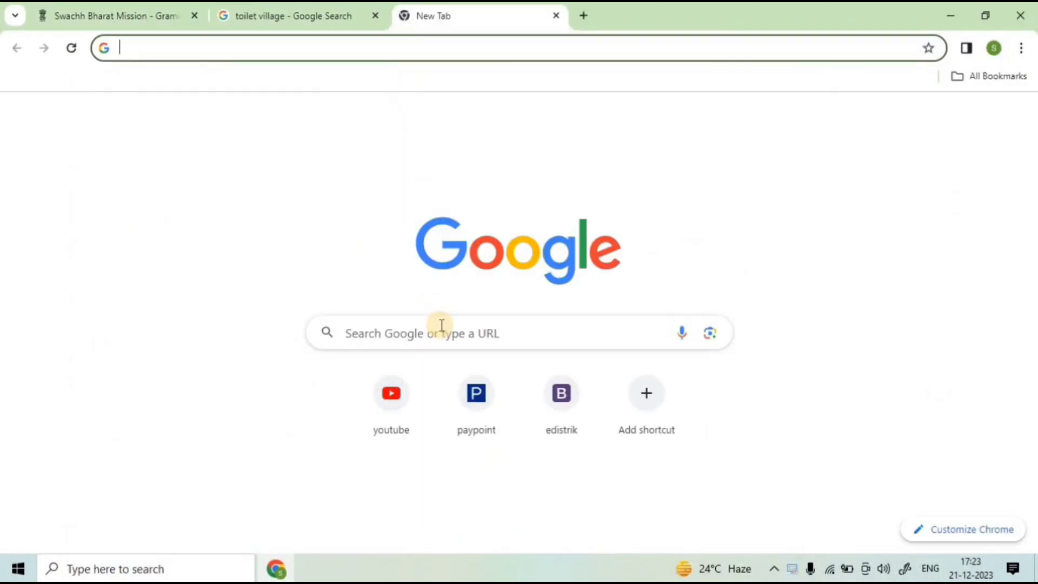
left_click(441, 325)
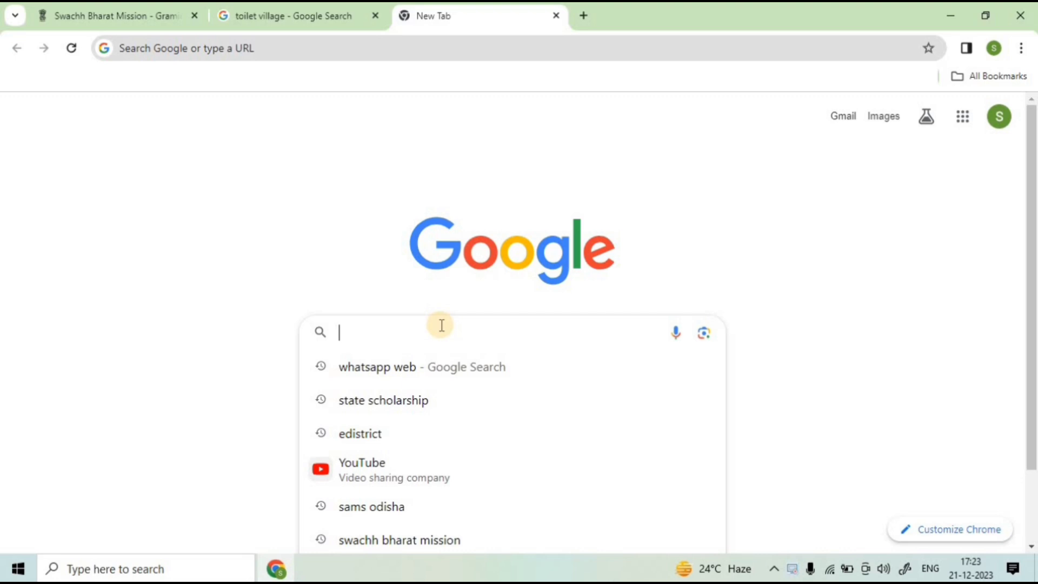
left_click(453, 535)
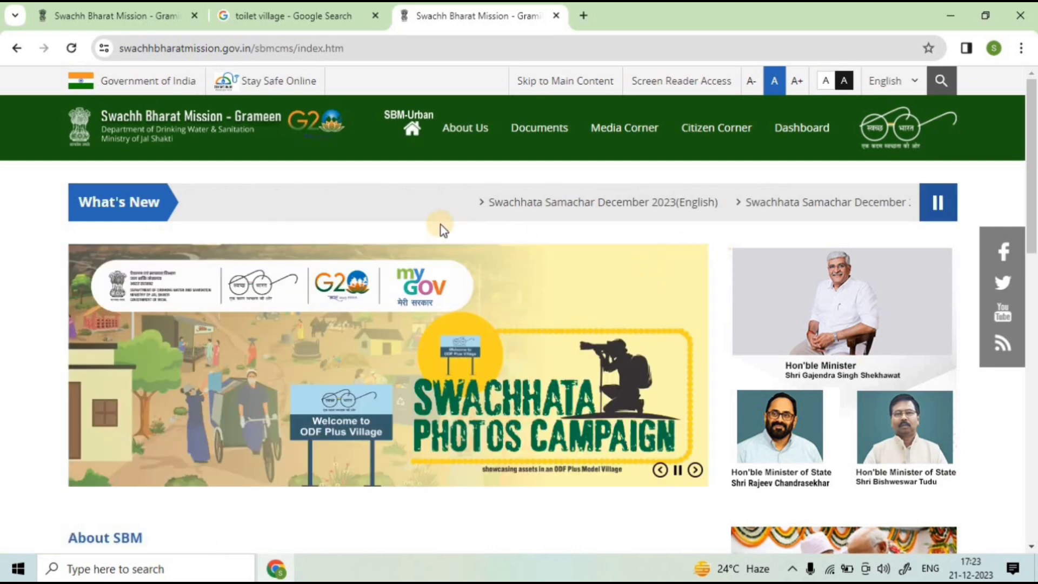
scroll(459, 365, "down", 15)
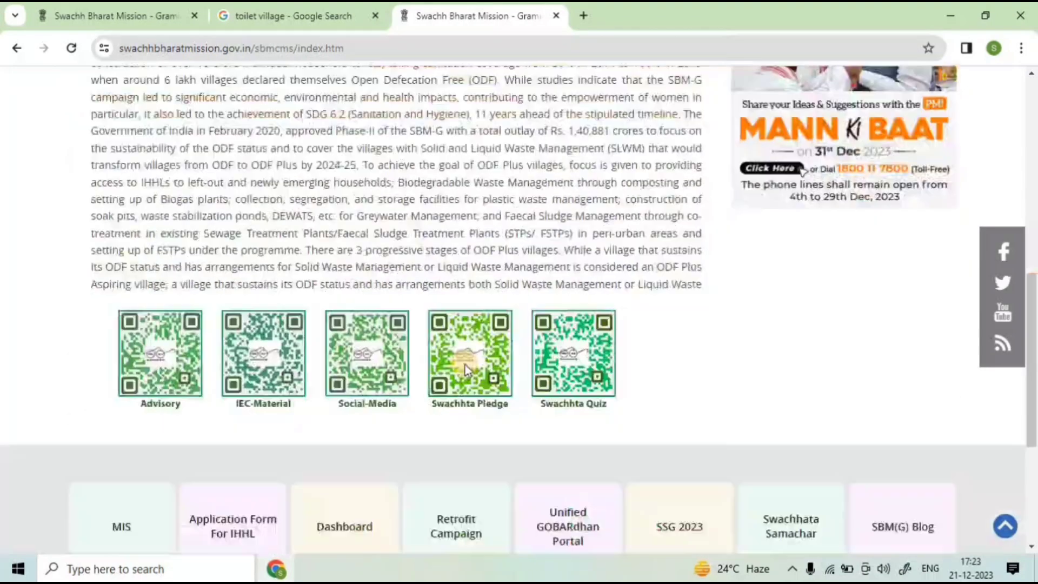
scroll(465, 365, "up", 15)
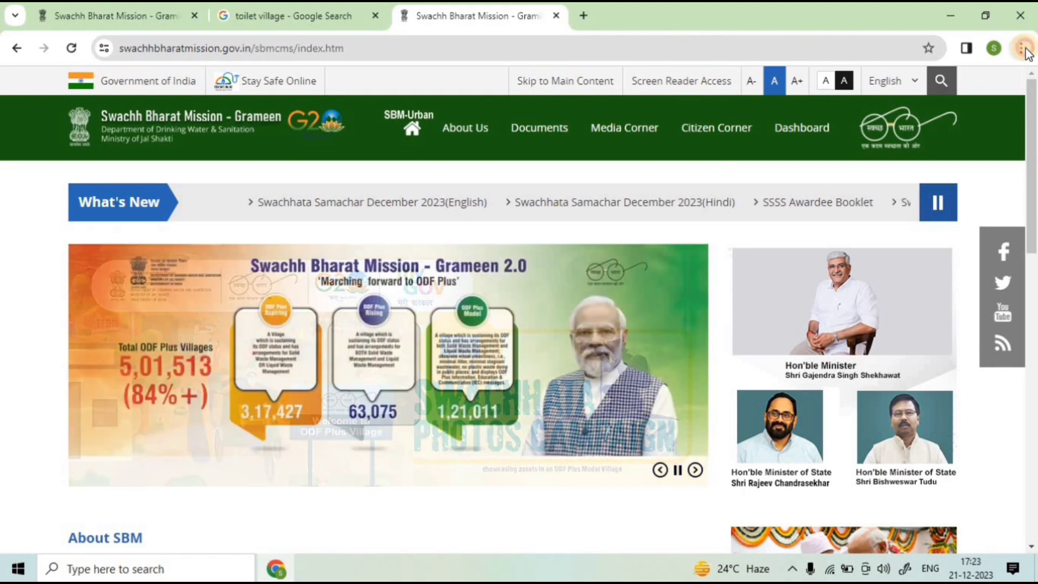
Step: Open and close the browser menu, then bring up the Citizen Corner options
left_click(1021, 49)
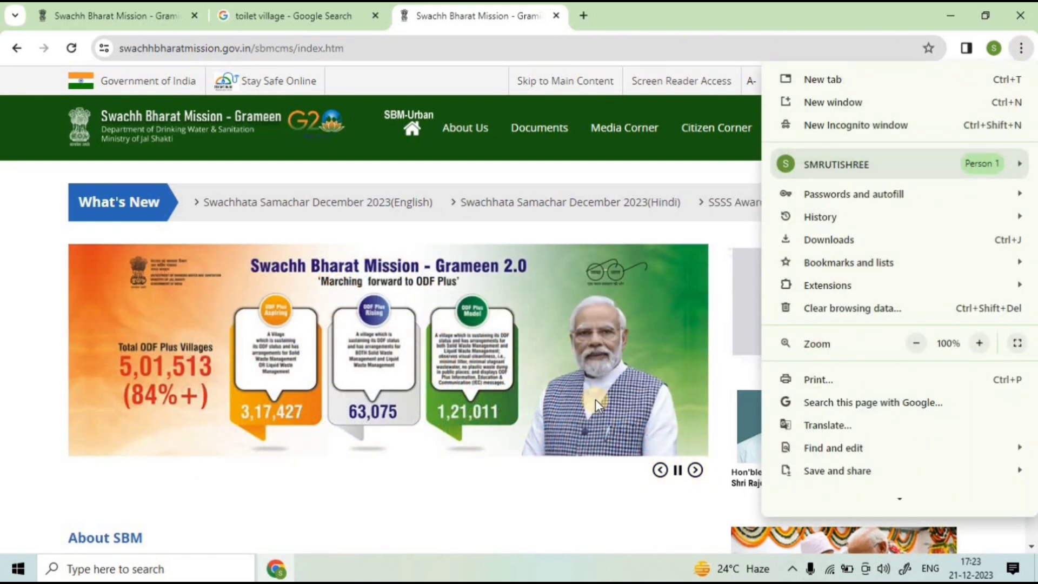
left_click(539, 504)
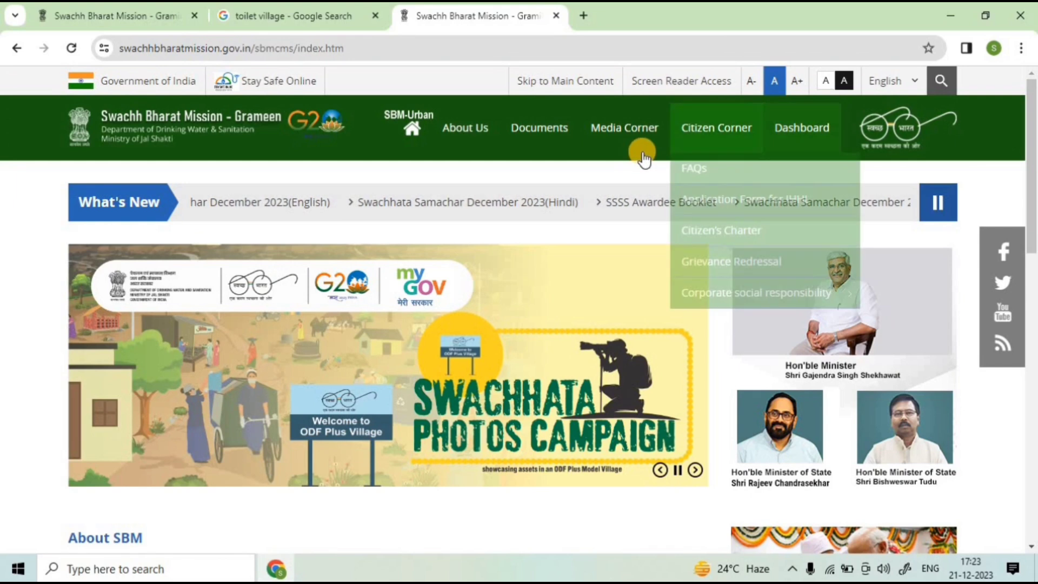
mouse_move(698, 145)
mouse_move(735, 132)
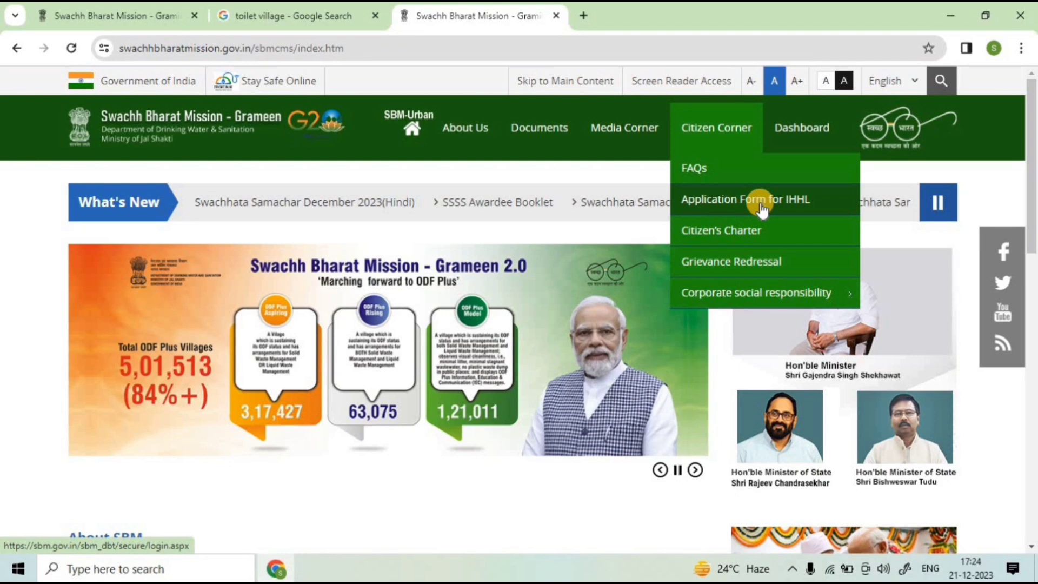
Step: Register via the IHHL Application Form with mobile number, name, Male, address and Odisha
left_click(789, 202)
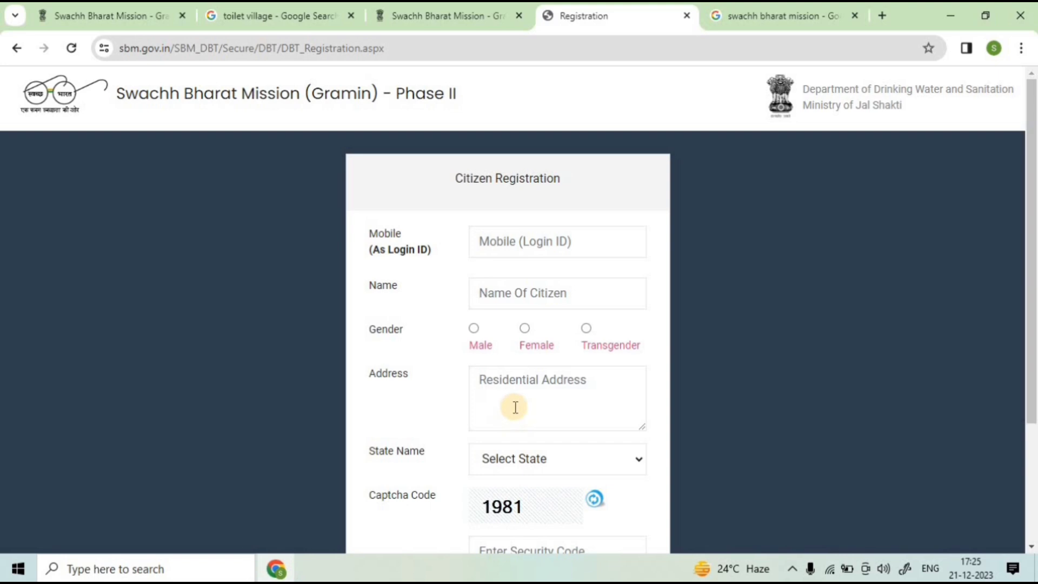
left_click(522, 243)
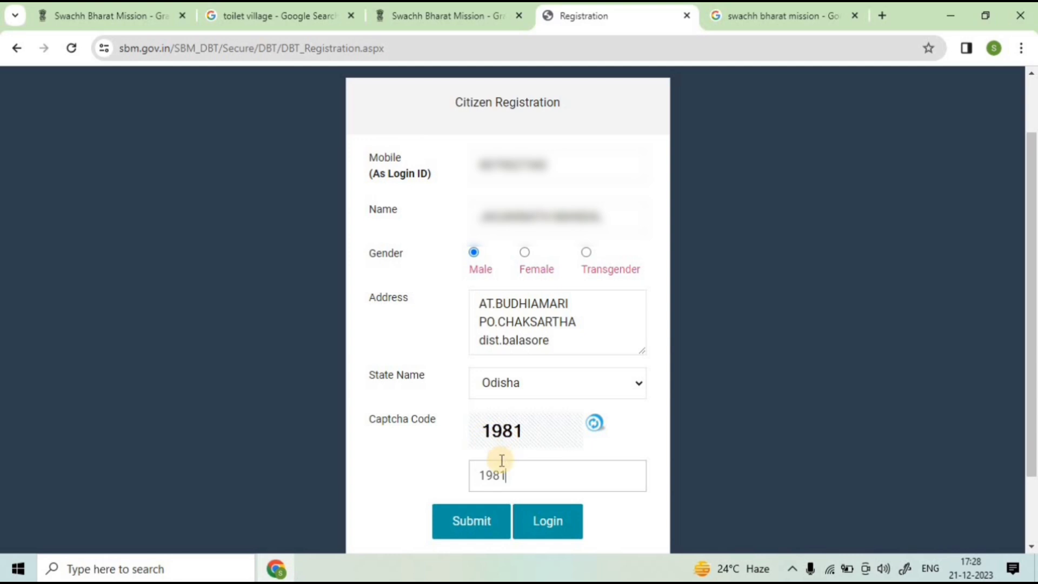
left_click(482, 525)
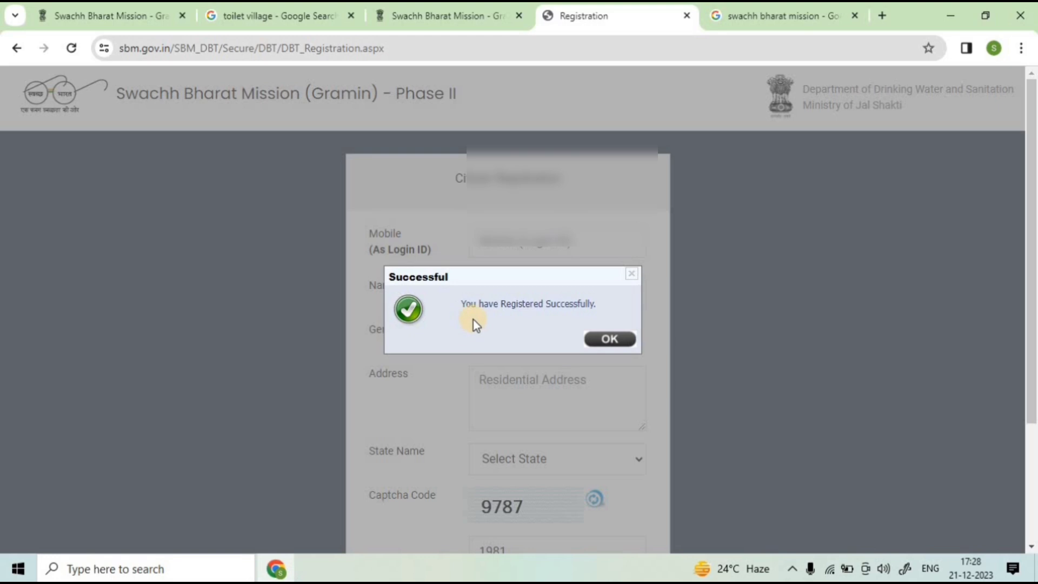
Step: Dismiss the registration message, go to sign-in and request an OTP for the saved mobile number
left_click(609, 339)
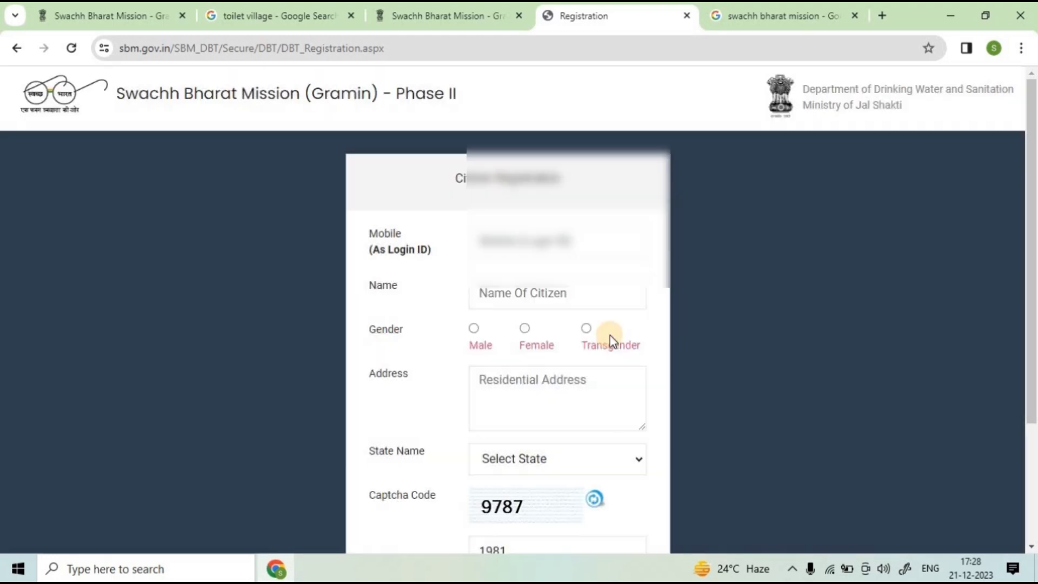
scroll(549, 533, "down", 2)
left_click(554, 527)
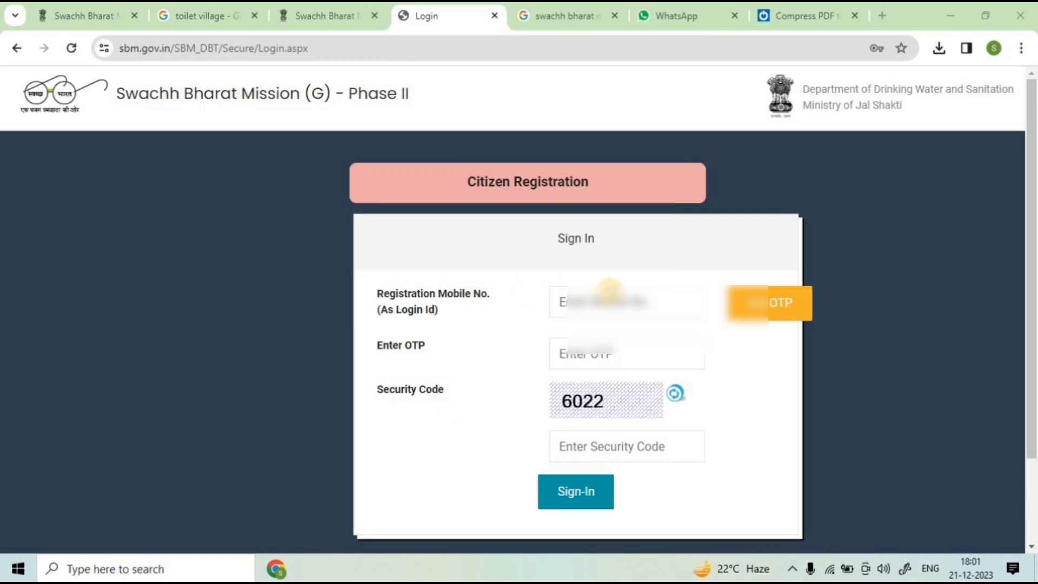
left_click(605, 303)
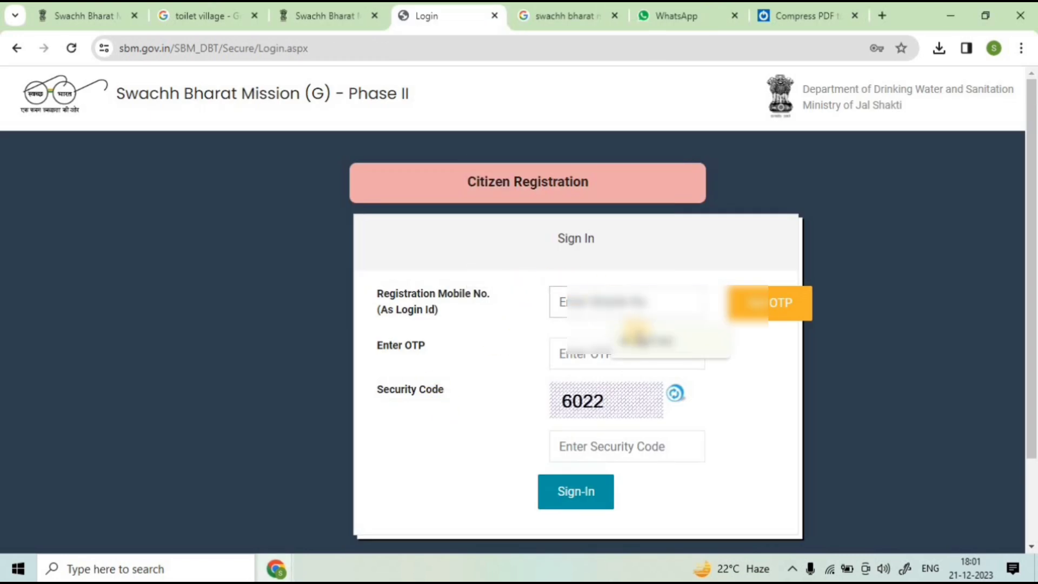
left_click(641, 348)
left_click(769, 302)
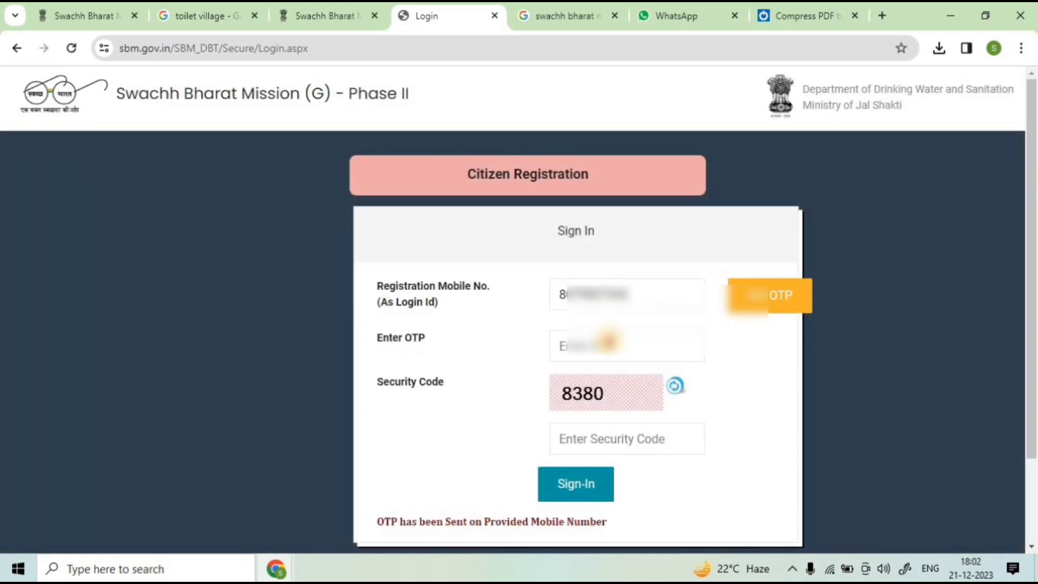
Step: Enter the received OTP and the security code, then sign in to the citizen account
left_click(608, 340)
type("1")
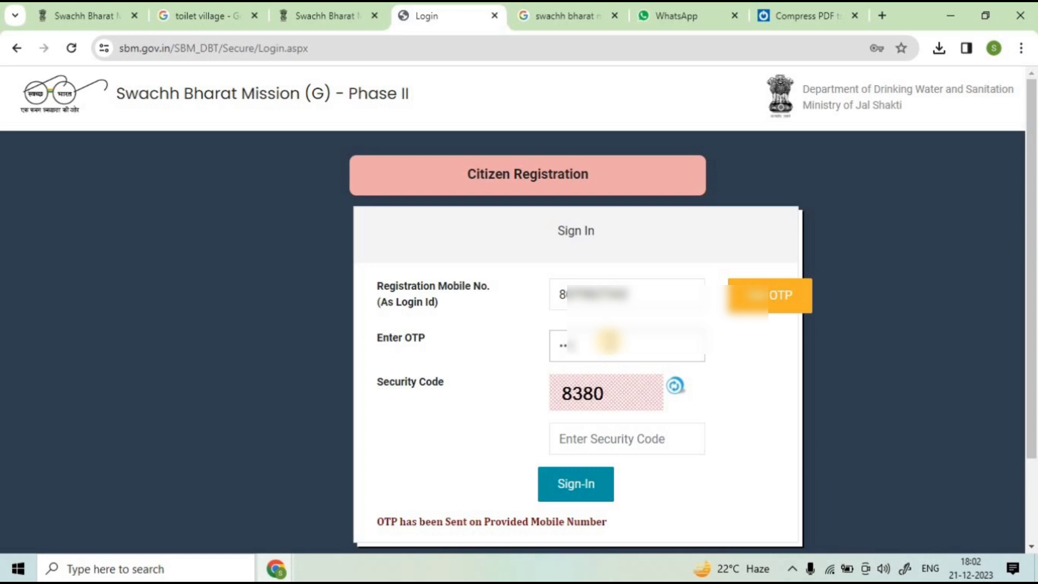
key("BackSpace")
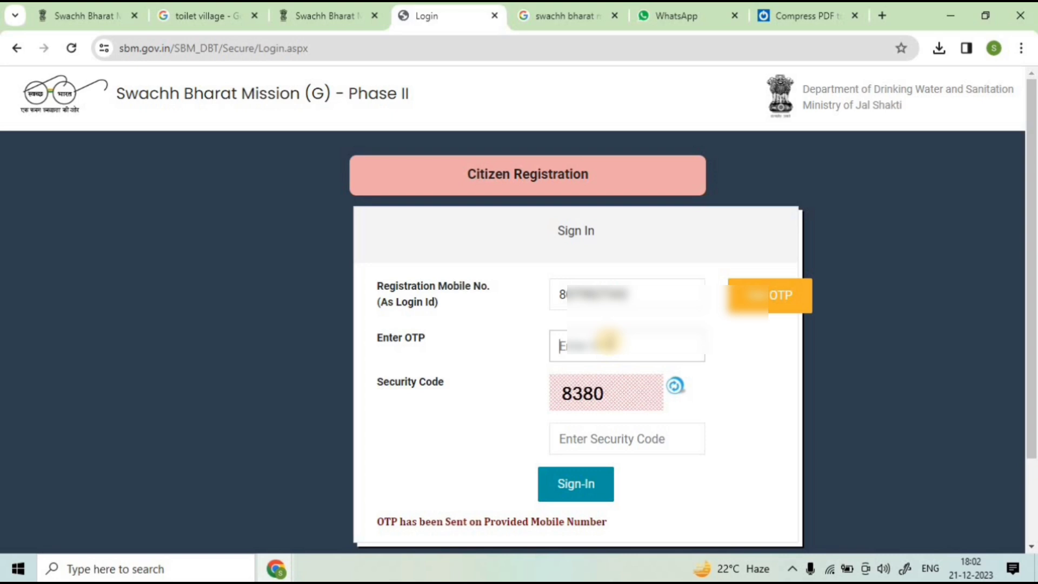
type("1")
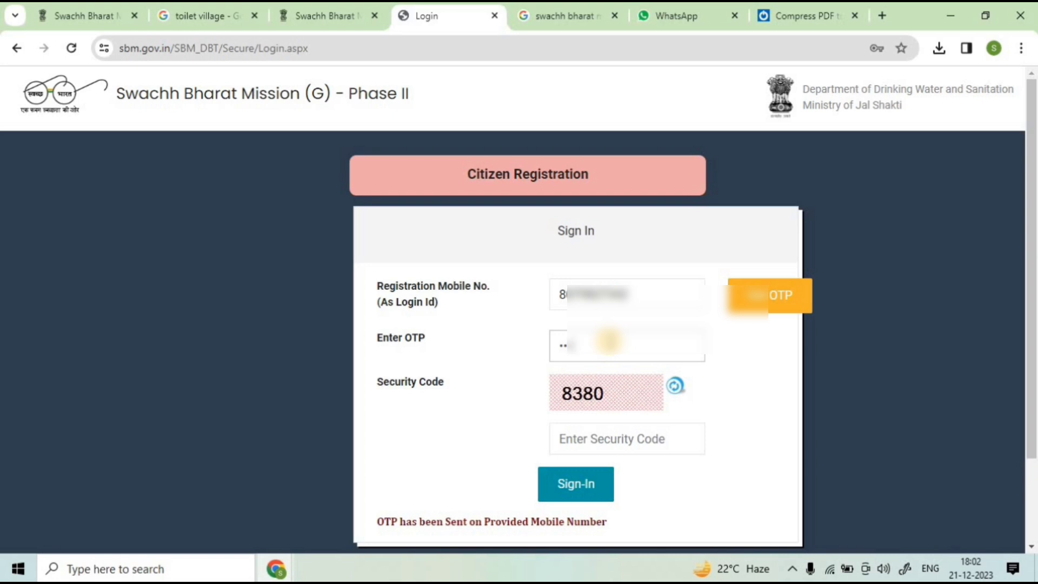
left_click(592, 435)
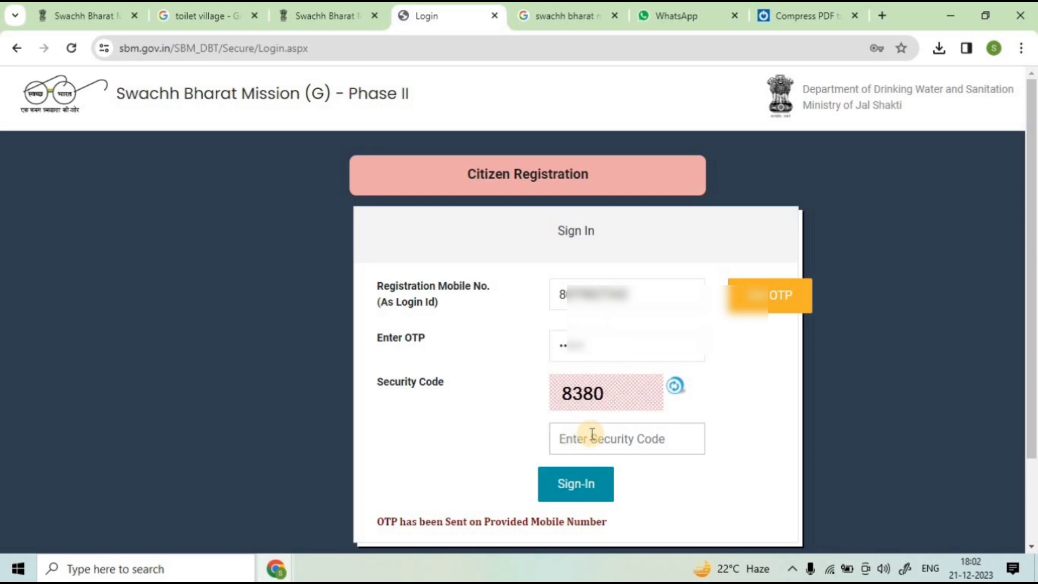
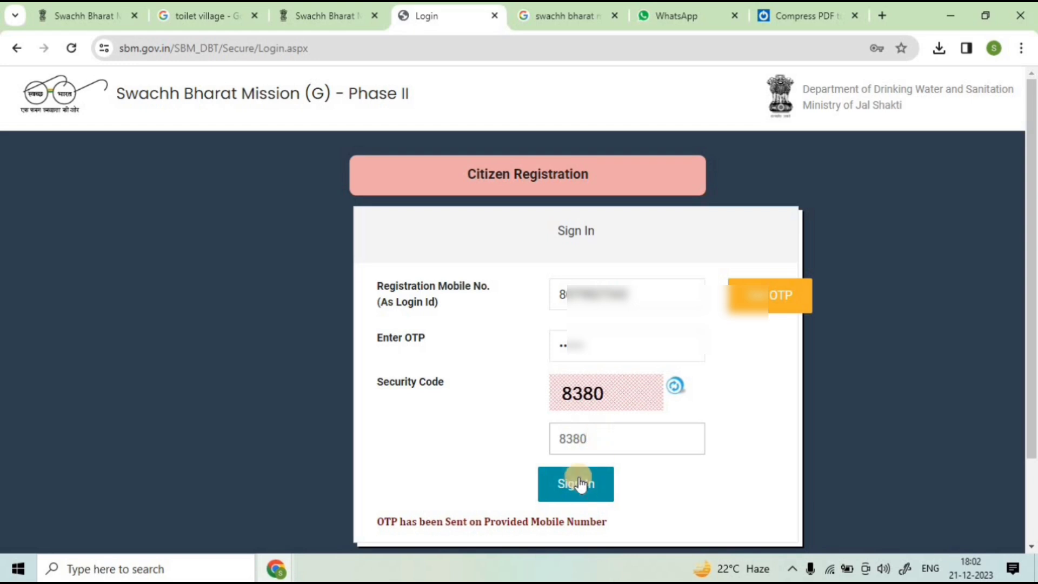
left_click(579, 482)
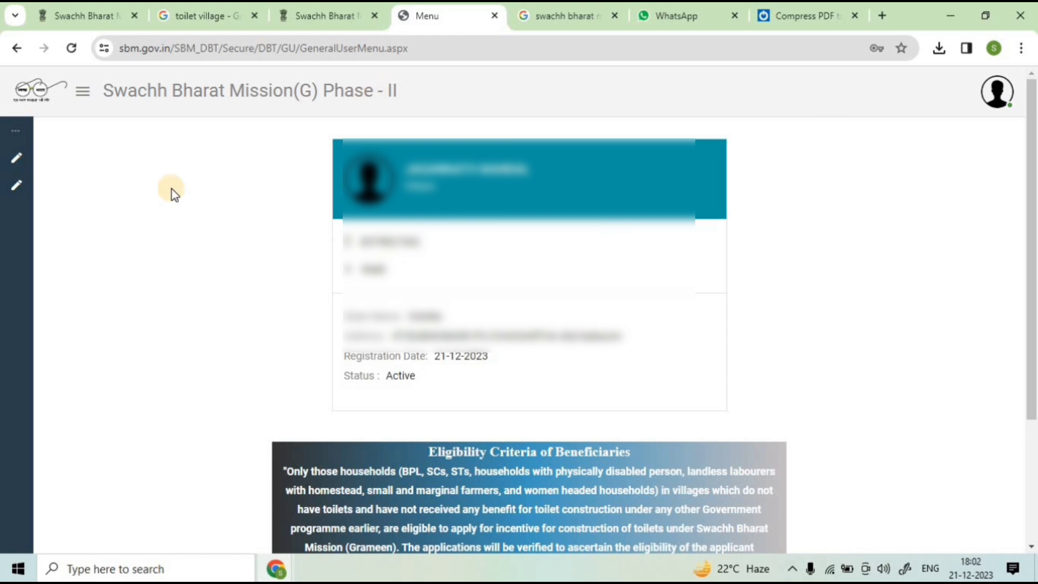
Step: Close the eligibility notice and set District BALESWAR and Block BALESHWAR
mouse_move(19, 127)
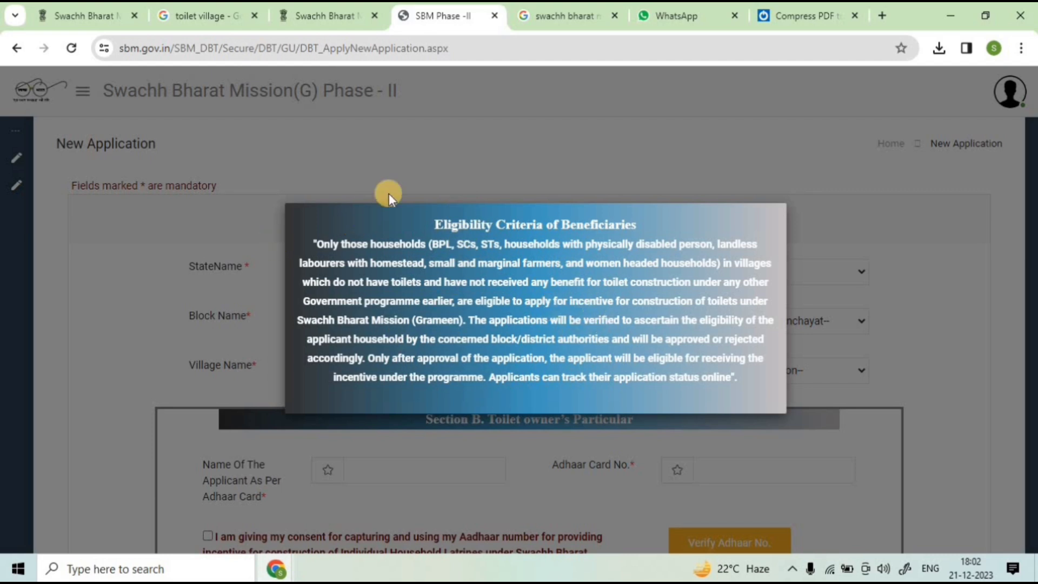
left_click(805, 166)
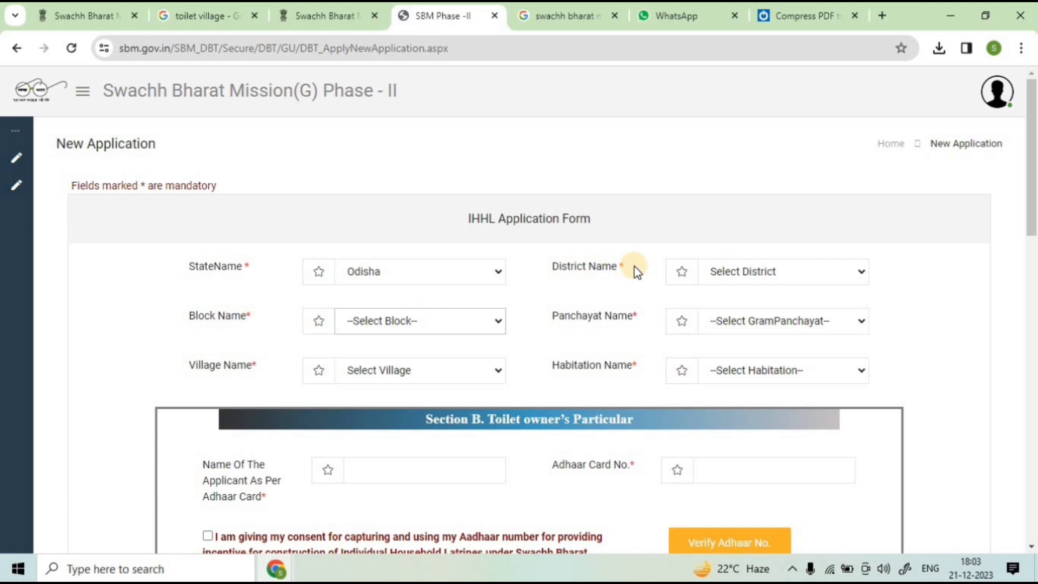
left_click(746, 272)
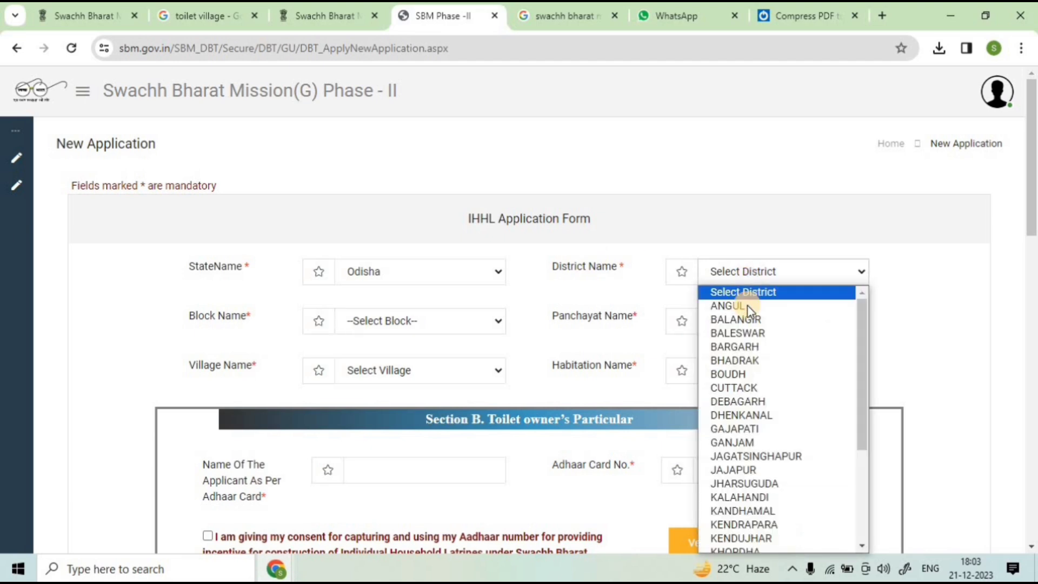
left_click(743, 332)
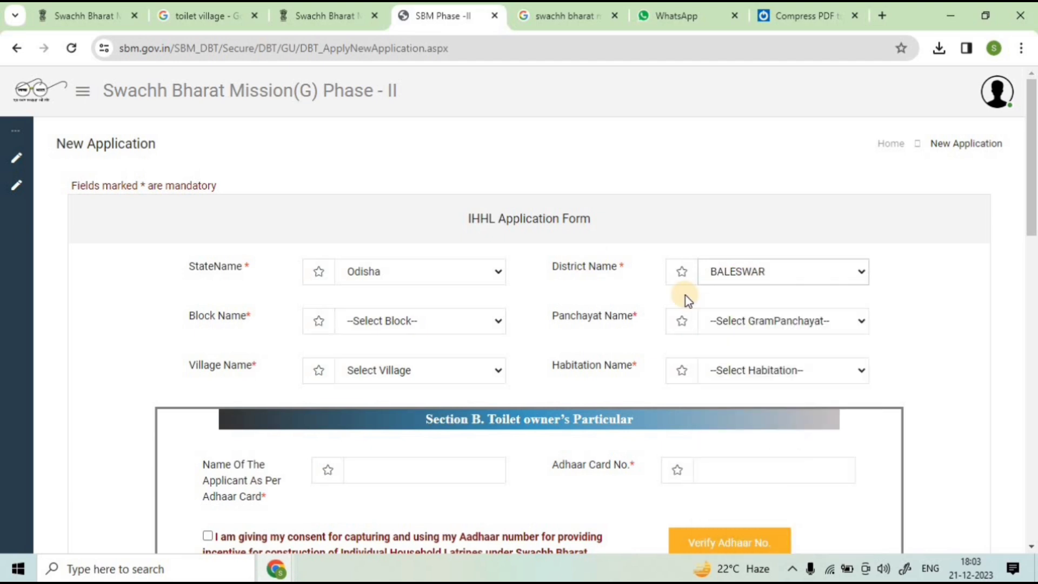
left_click(347, 323)
left_click(379, 369)
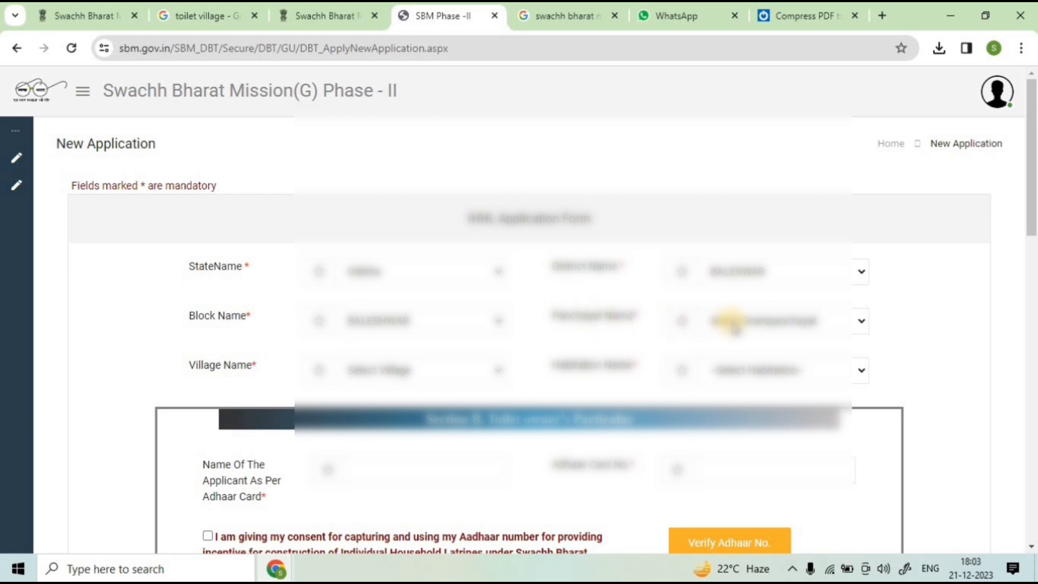
Step: Choose Gram Panchayat ALUMEDA, Village KALABUDHI and a habitation
left_click(749, 322)
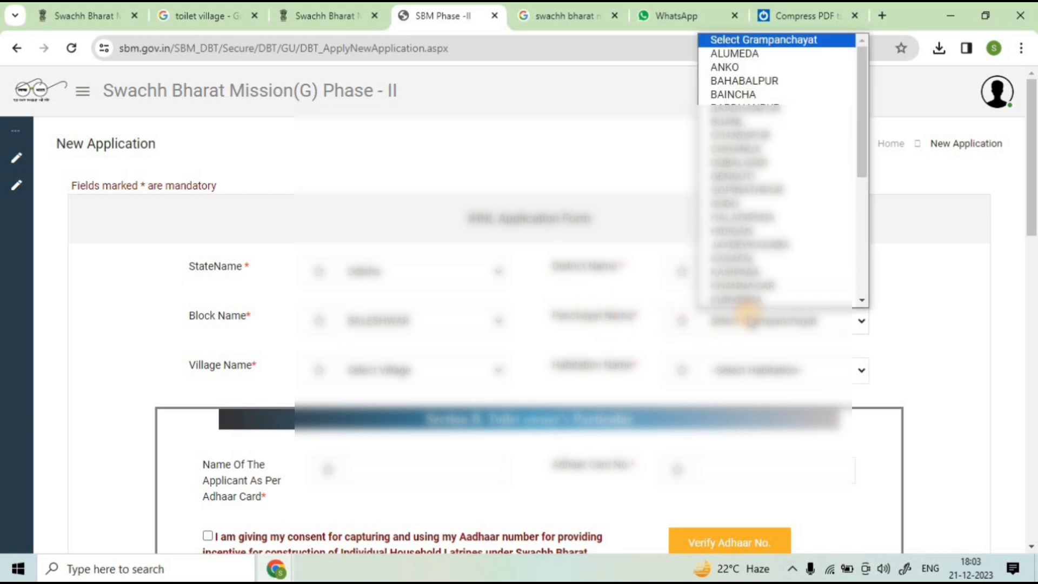
left_click(714, 53)
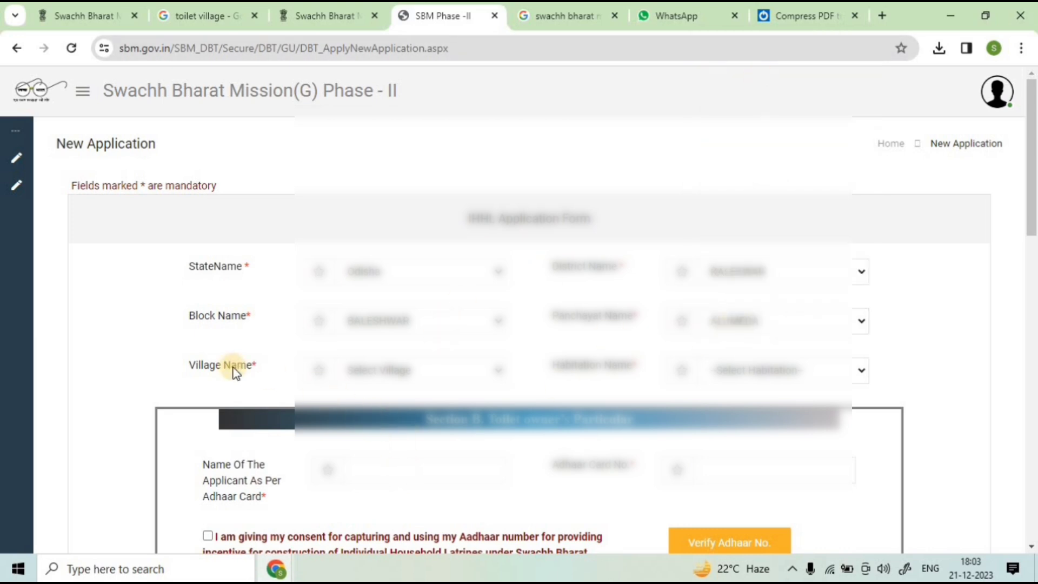
left_click(361, 371)
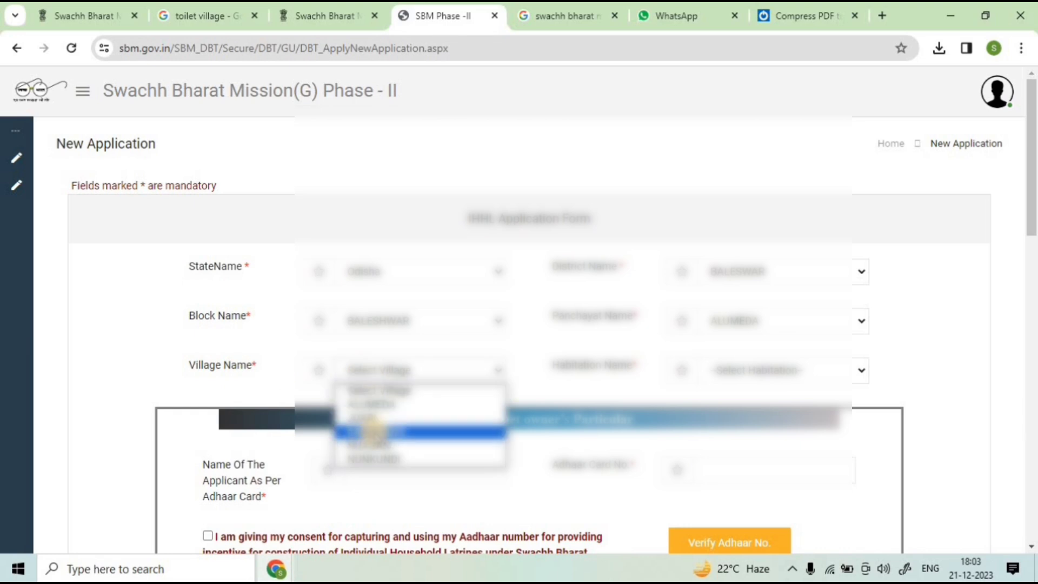
left_click(374, 430)
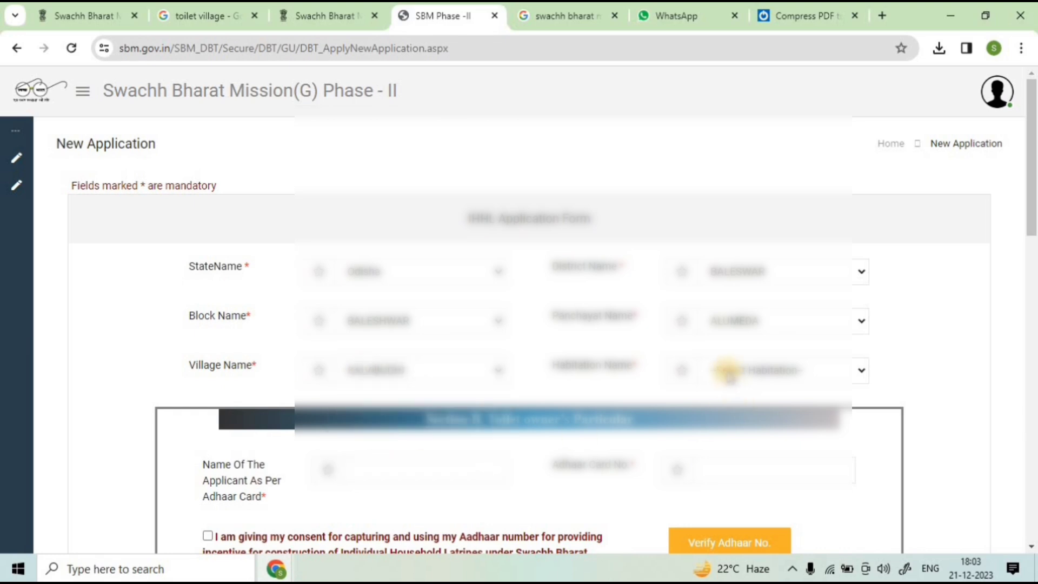
left_click(727, 372)
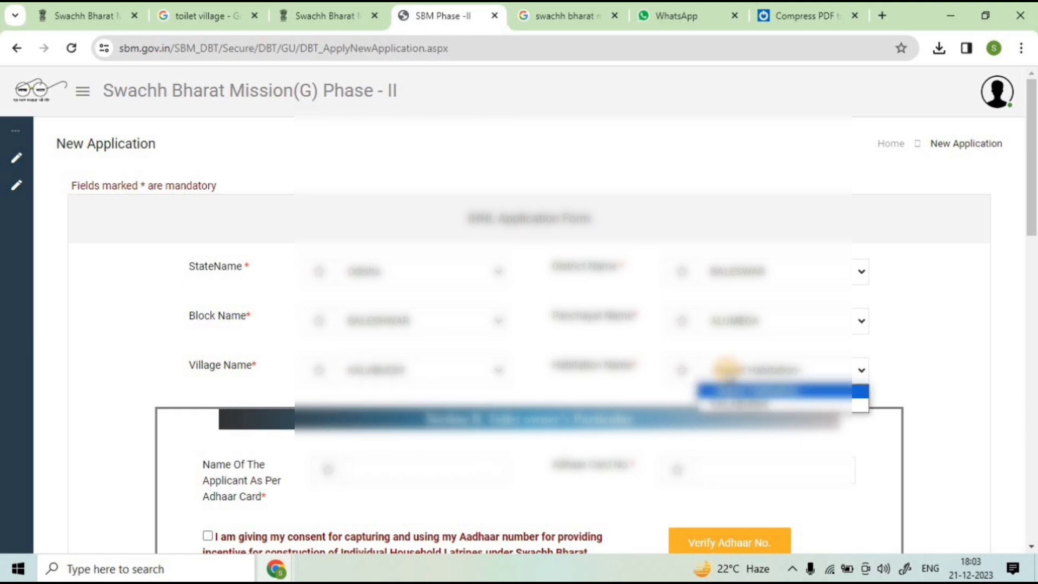
left_click(751, 405)
Step: Fill in the applicant's name and Aadhaar number, tick consent and verify the Aadhaar
scroll(505, 359, "down", 3)
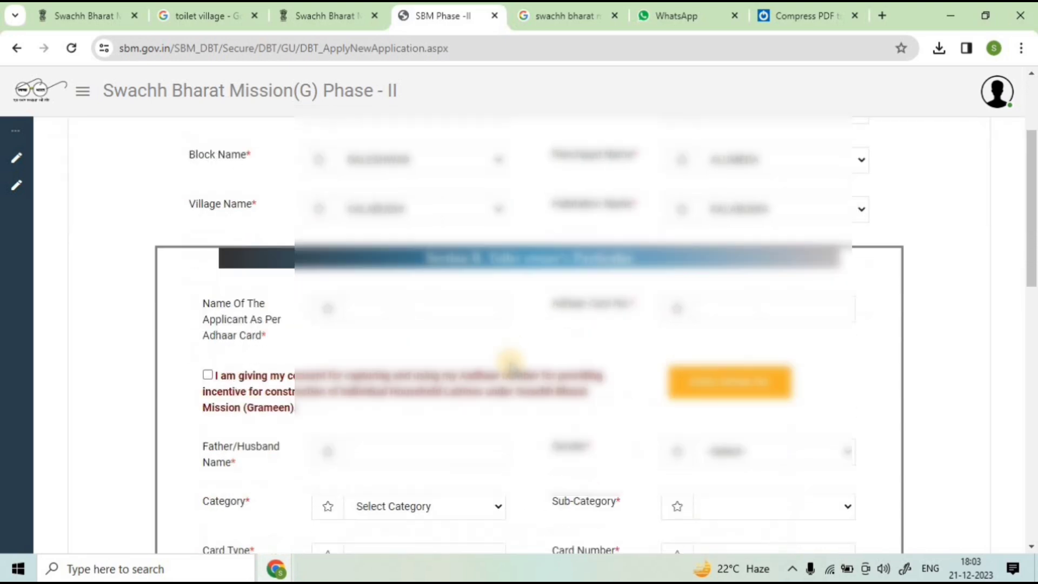
scroll(510, 359, "down", 1)
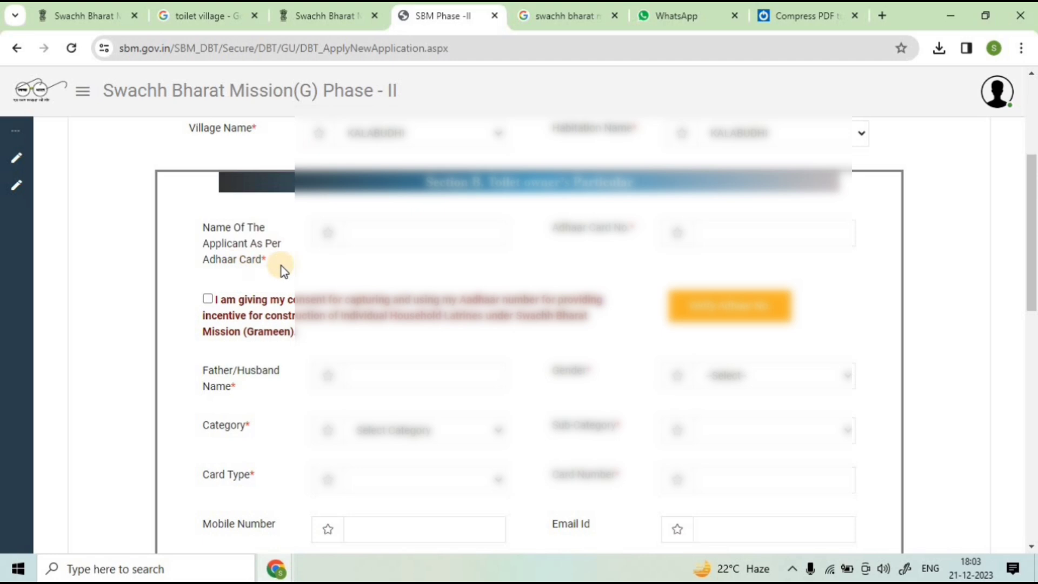
left_click(385, 241)
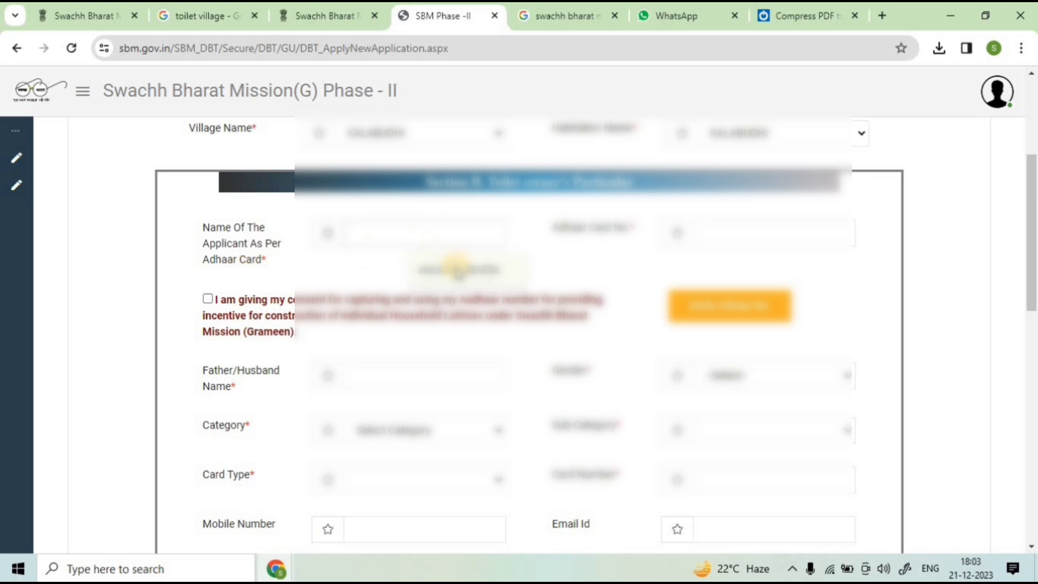
left_click(457, 270)
left_click(768, 239)
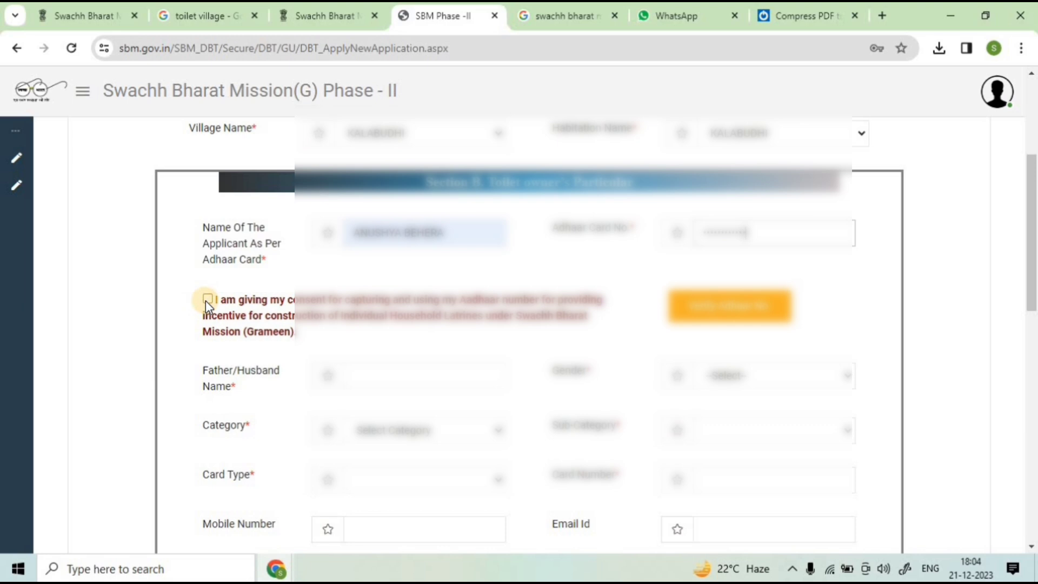
left_click(207, 299)
left_click(713, 318)
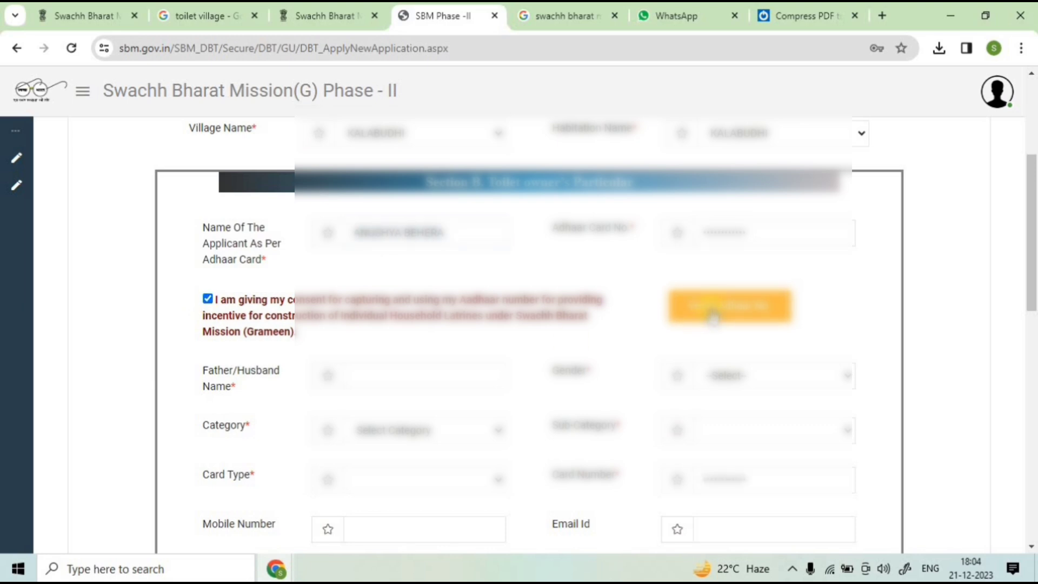
left_click(714, 316)
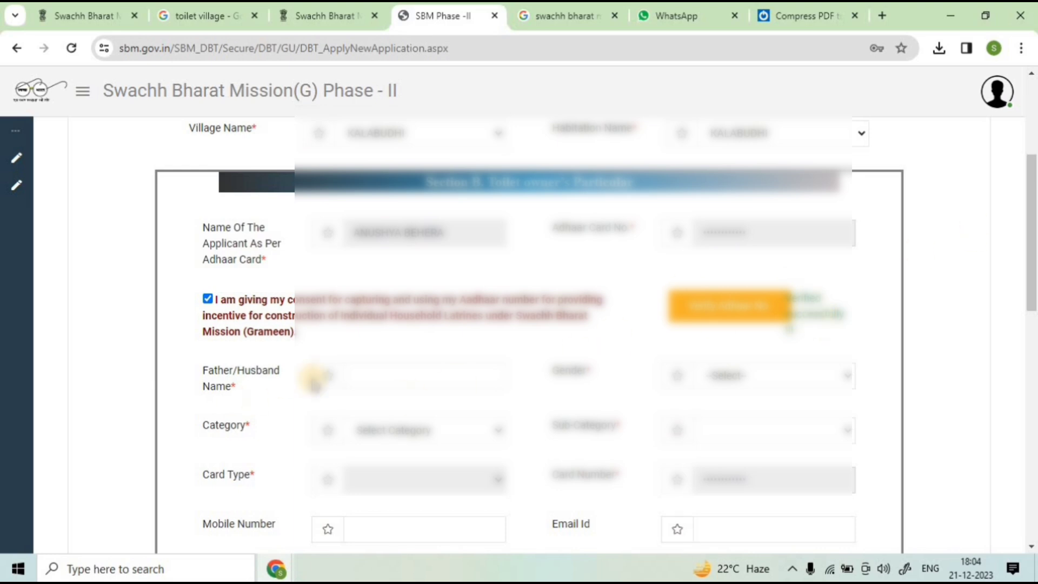
Step: Fill in the father's name, set gender to Male and choose a category
left_click(364, 374)
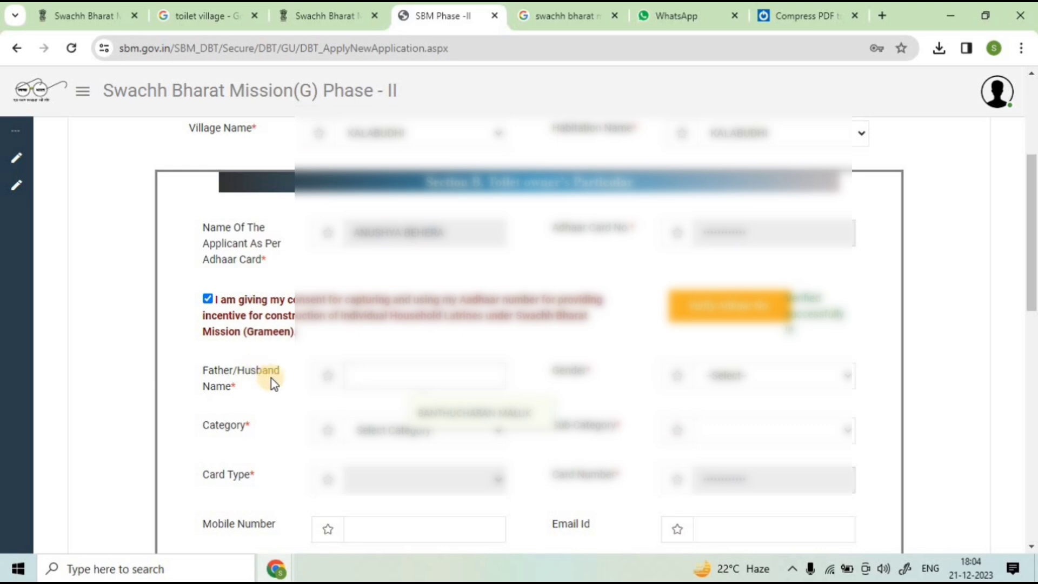
left_click(458, 415)
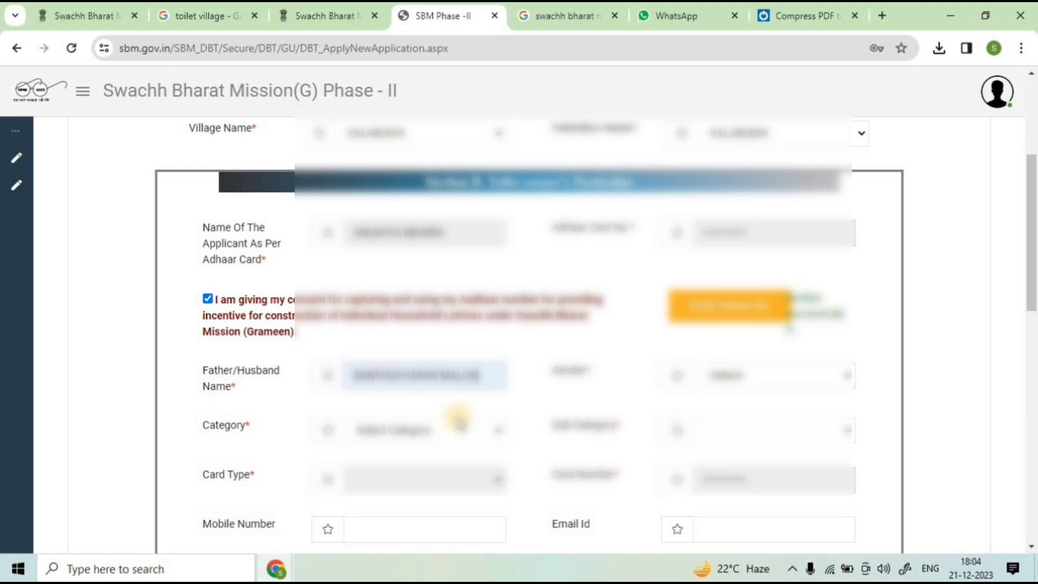
left_click(746, 374)
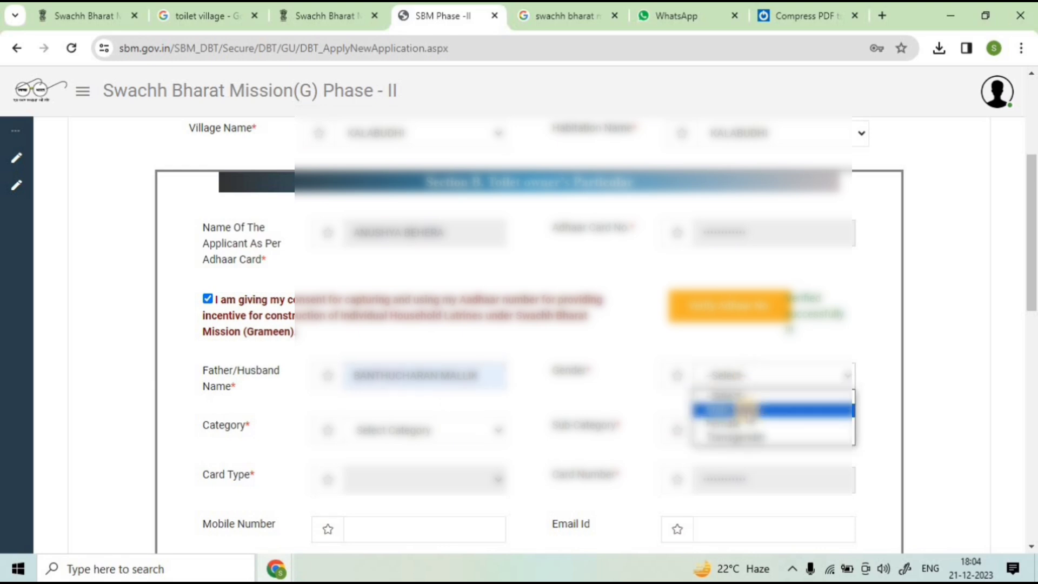
left_click(746, 411)
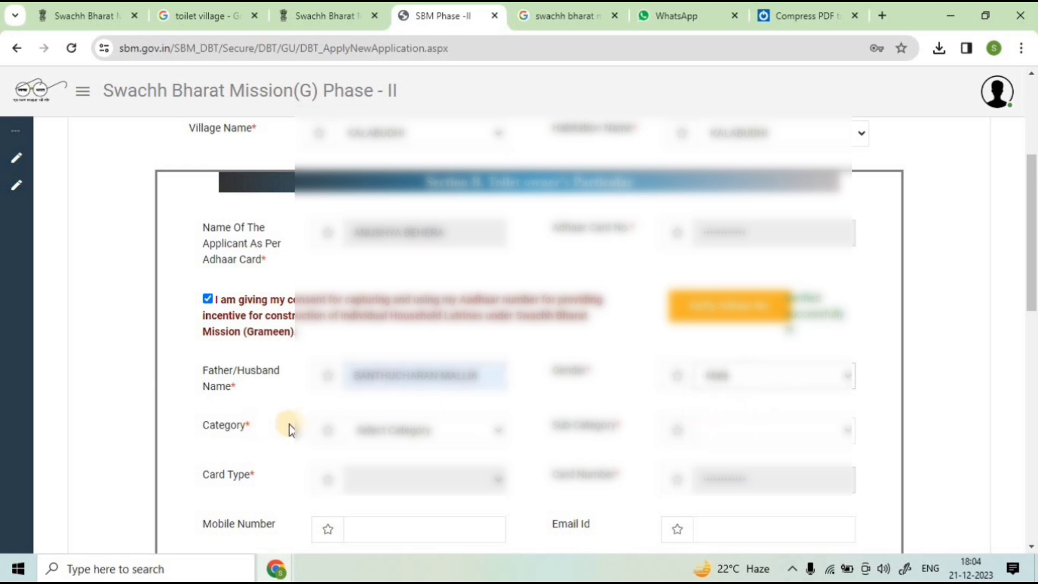
left_click(386, 433)
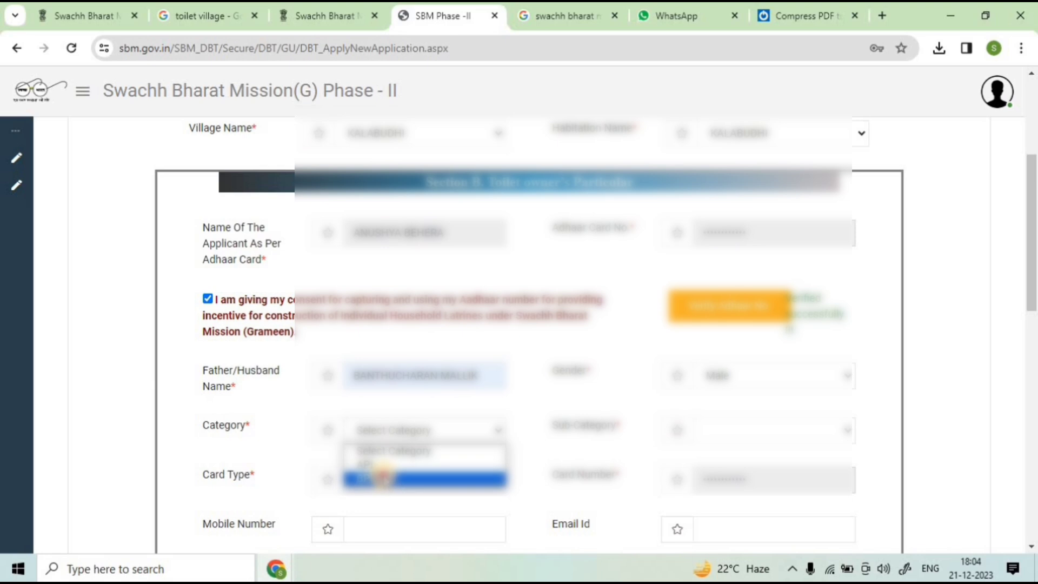
left_click(383, 478)
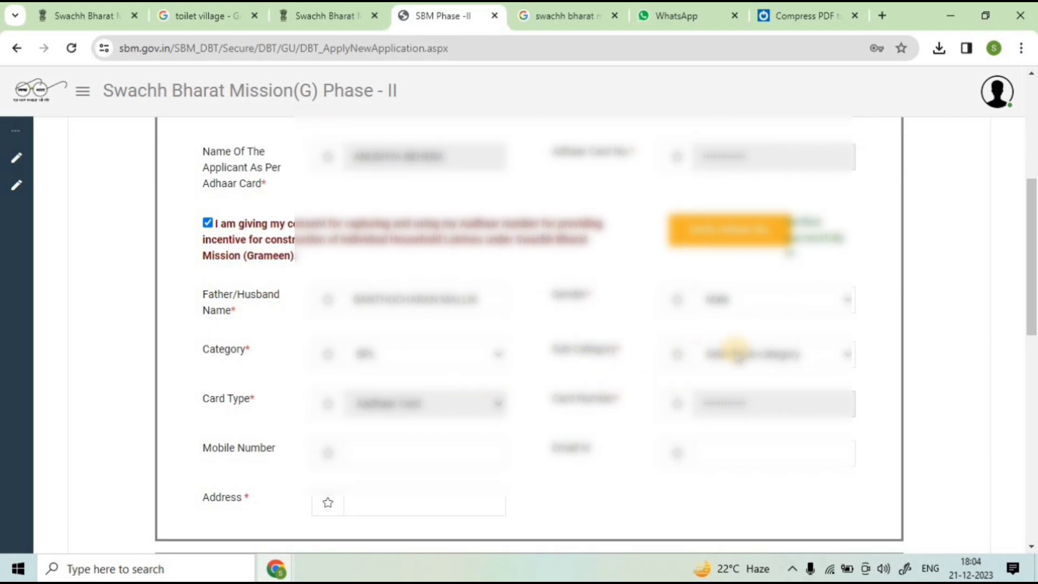
Step: Set the sub category to SC and fill in the mobile number from a saved entry
left_click(736, 352)
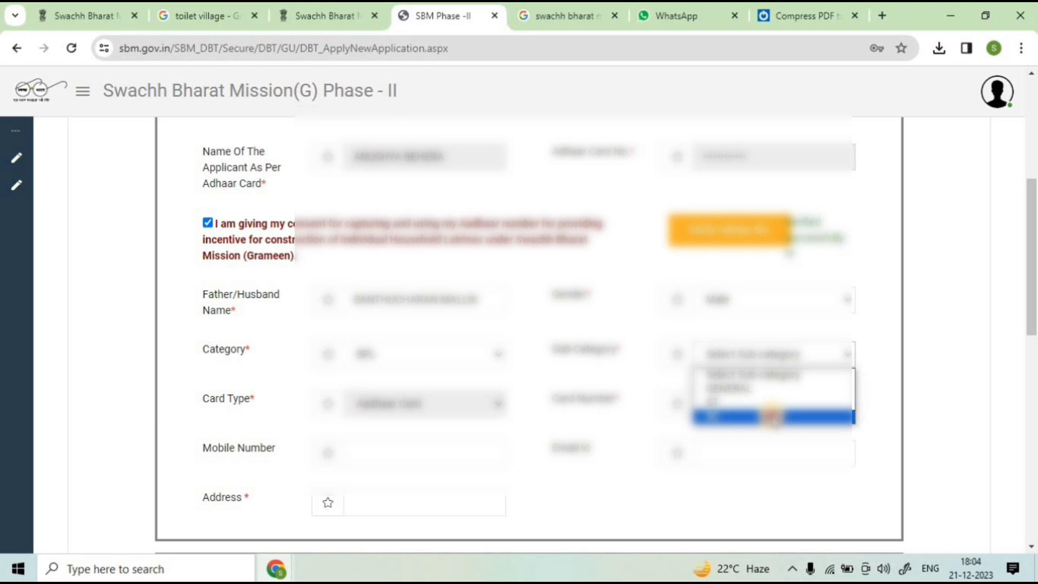
left_click(783, 417)
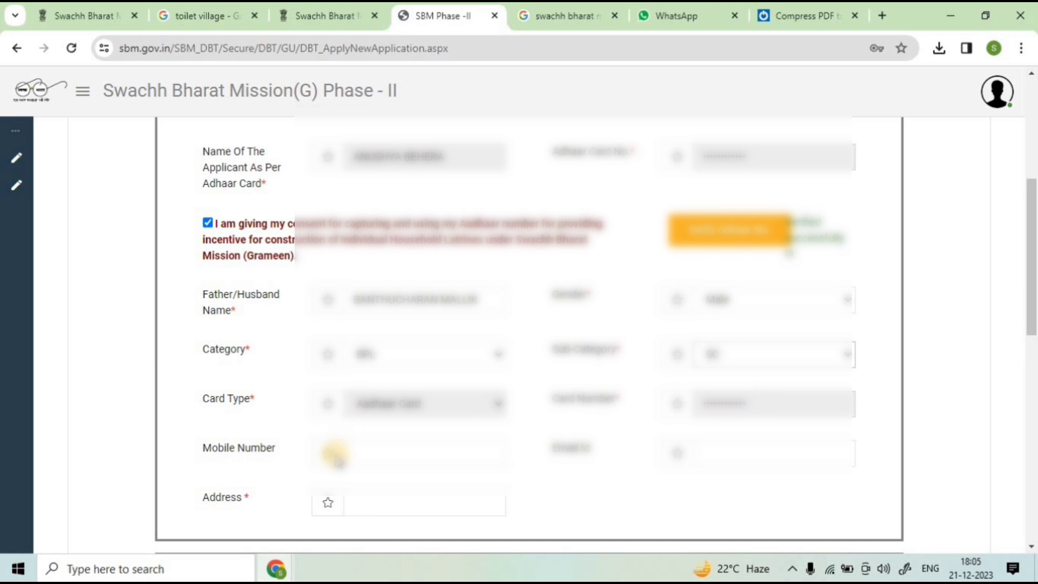
left_click(368, 455)
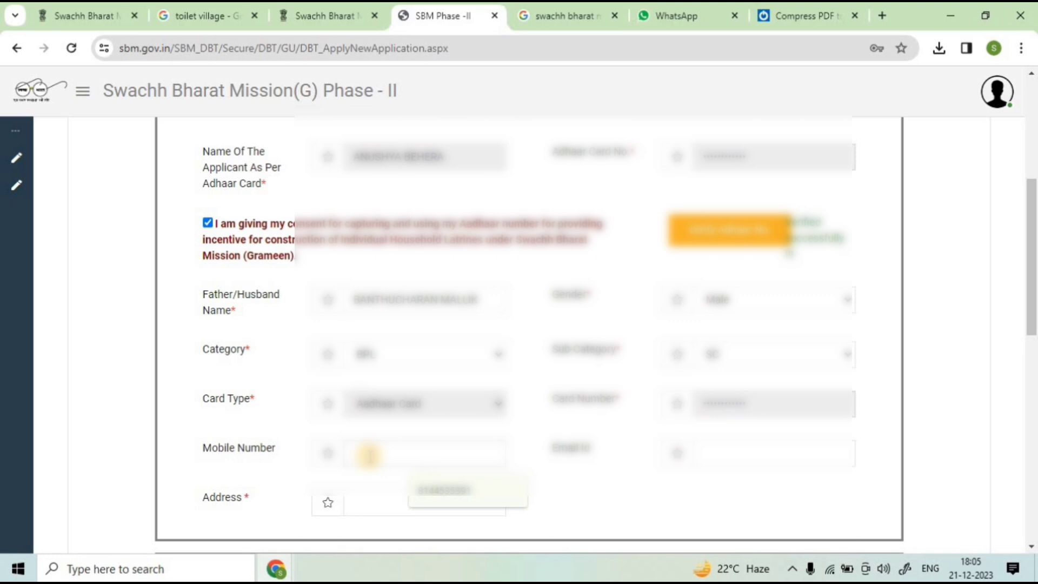
left_click(428, 490)
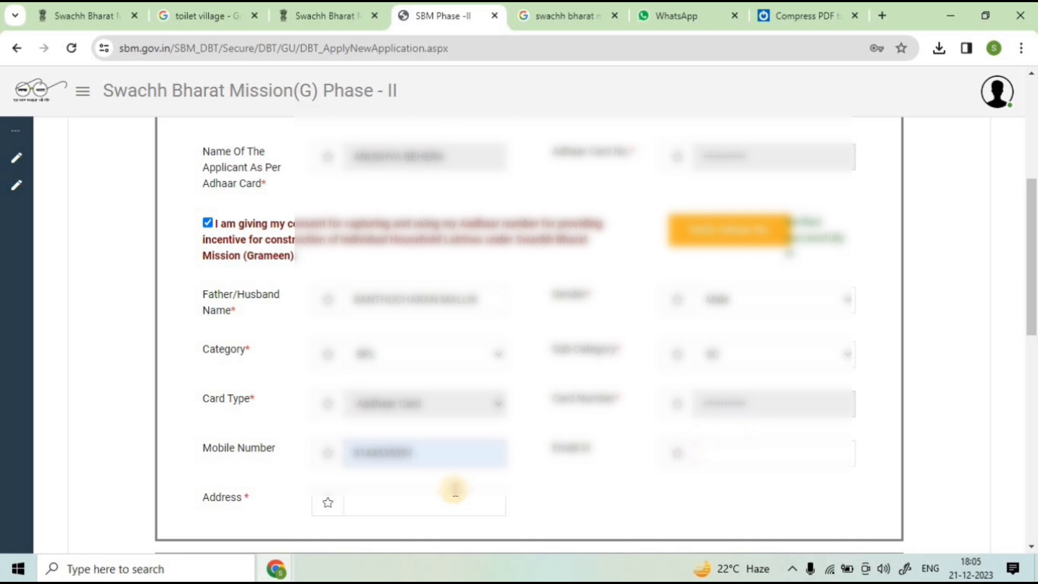
Step: Fill in the applicant's address and correct the village word in it
left_click(368, 498)
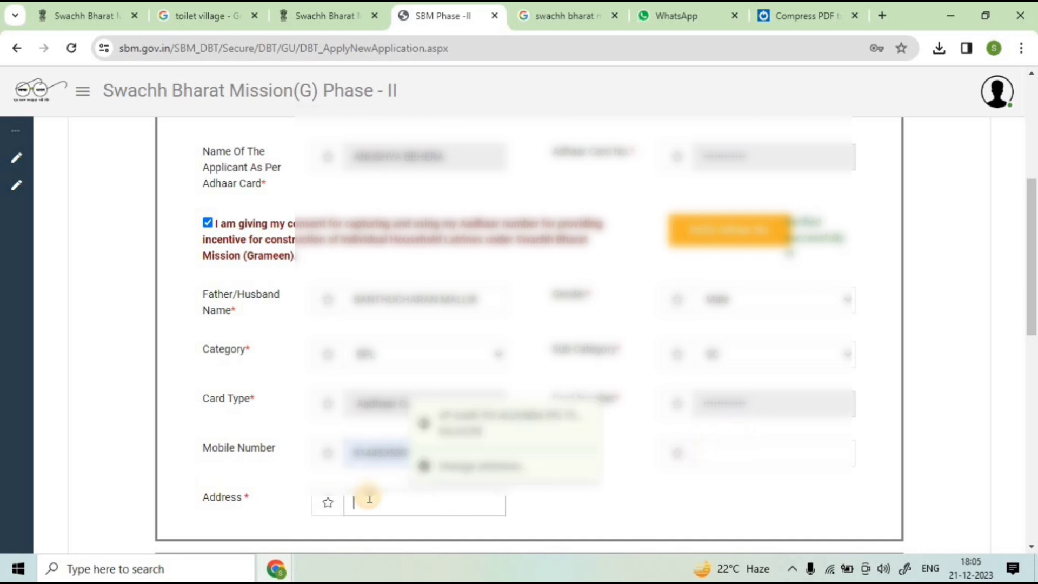
left_click(497, 438)
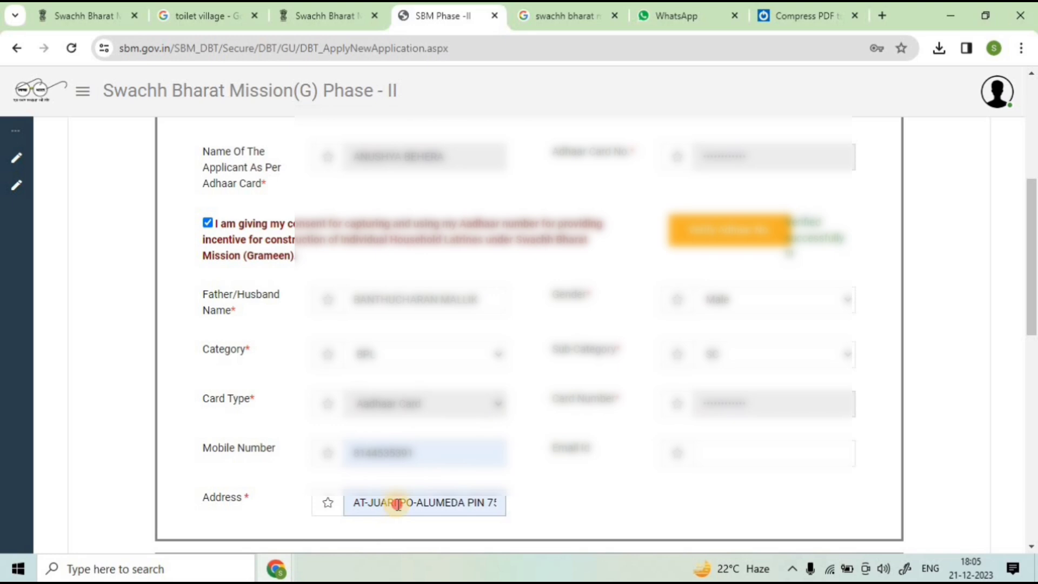
left_click_drag(398, 505, 374, 504)
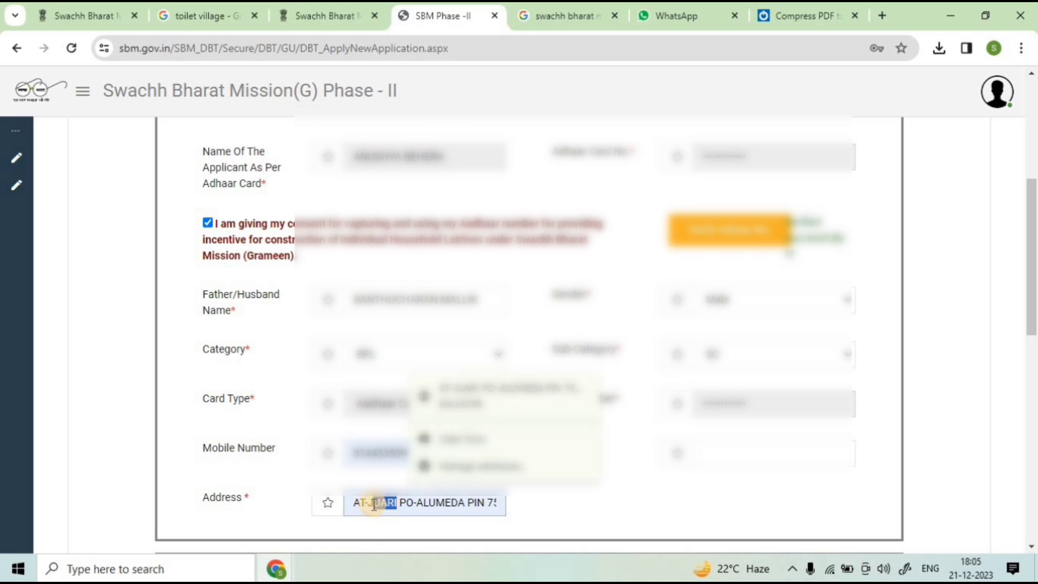
type("KU")
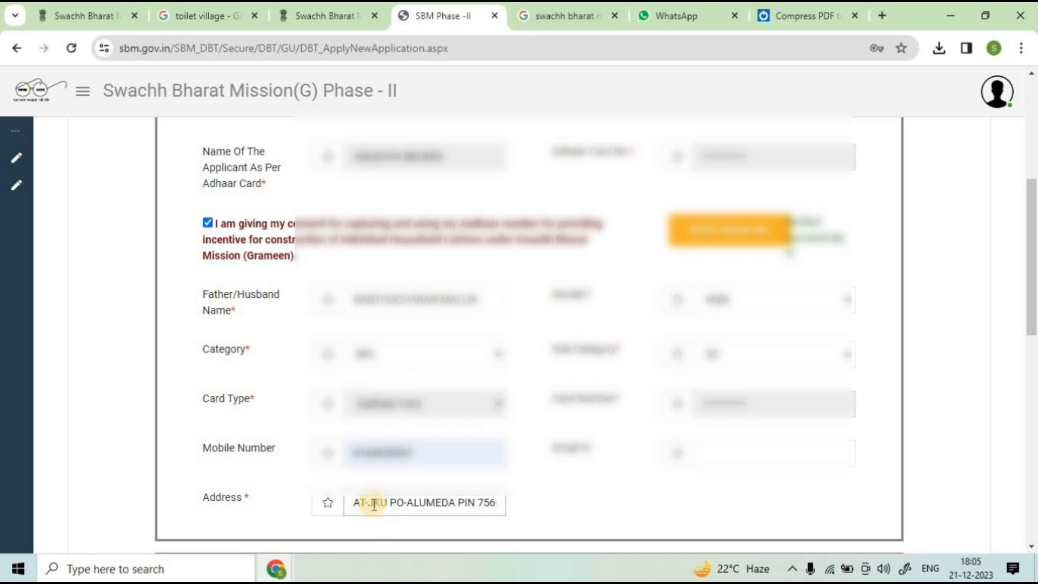
key("BackSpace")
key("BackSpace")
key("BackSpace")
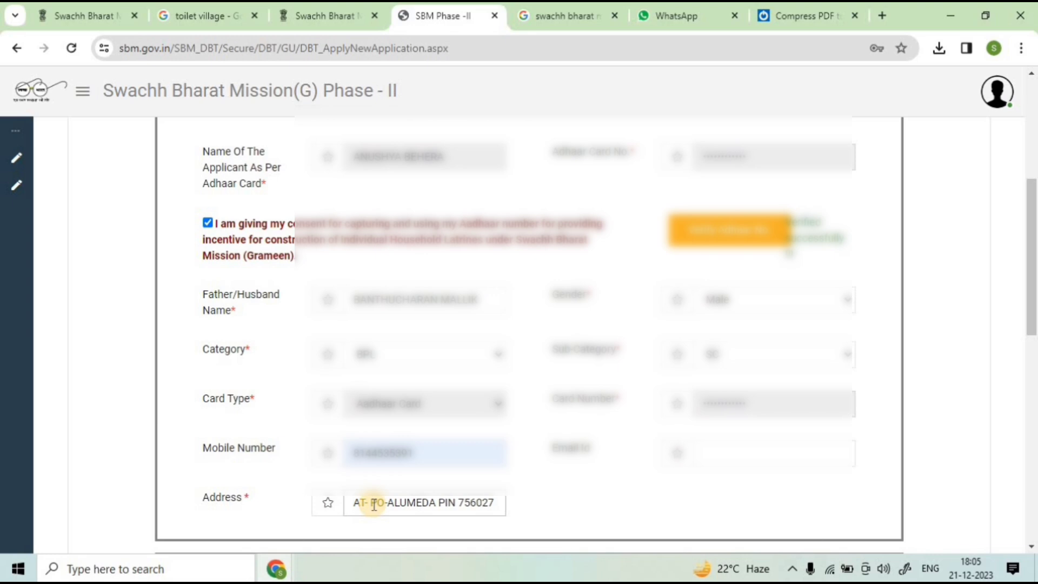
scroll(454, 395, "down", 4)
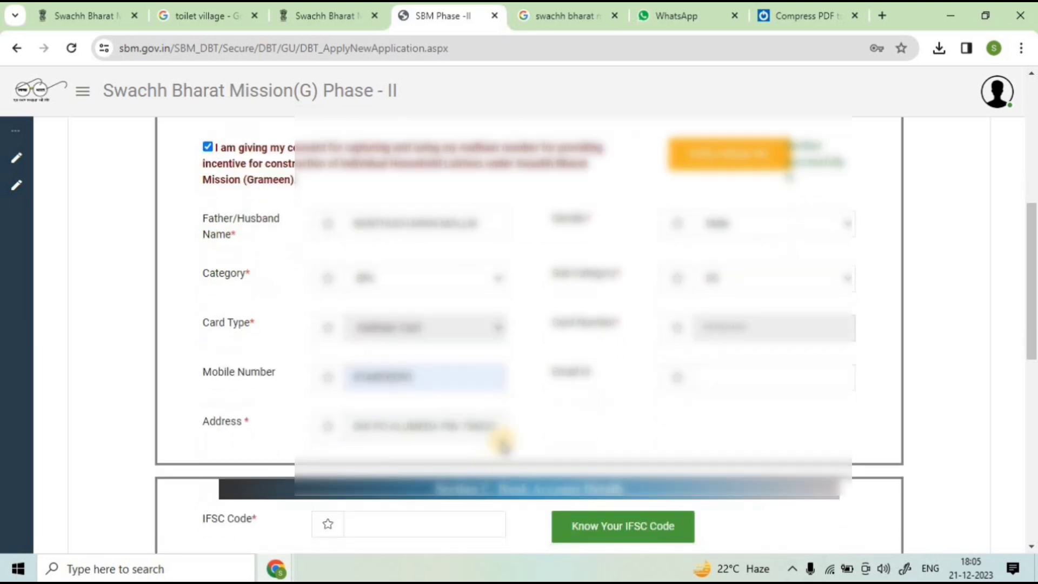
Step: Autofill the IFSC Code so State Bank of India, its branch and Odisha populate
left_click(423, 371)
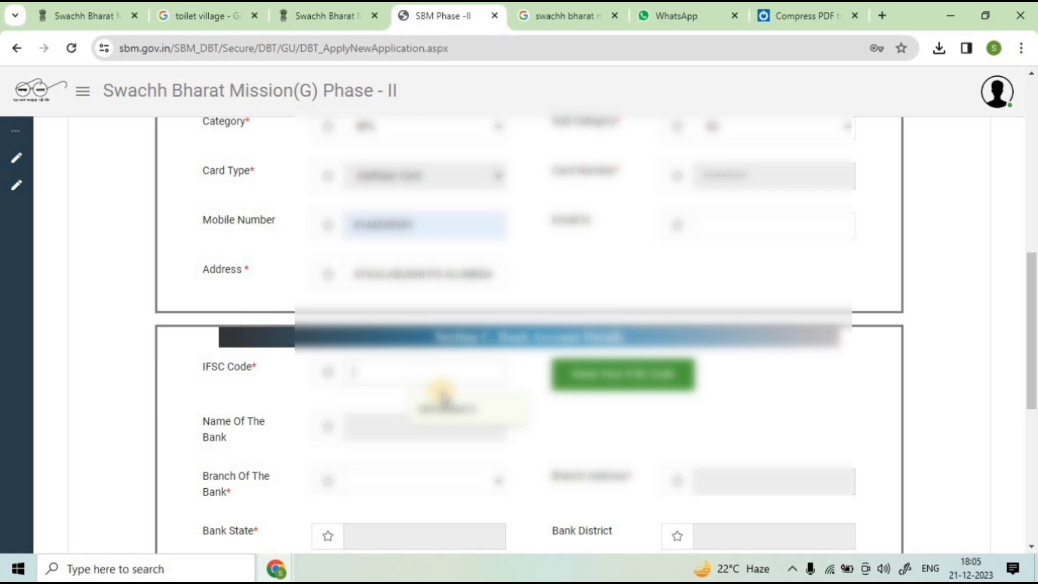
left_click(453, 406)
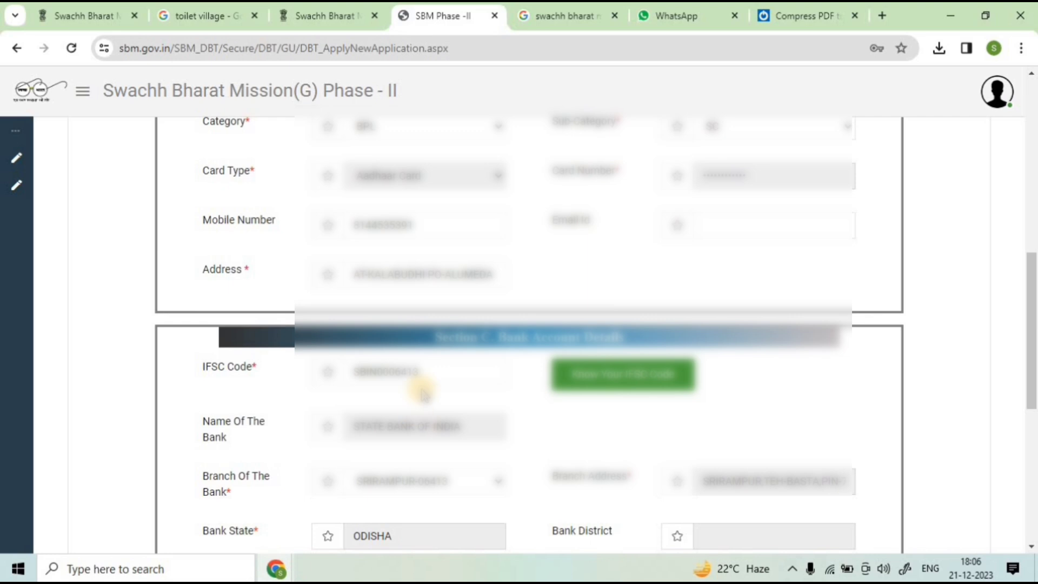
scroll(423, 387, "down", 4)
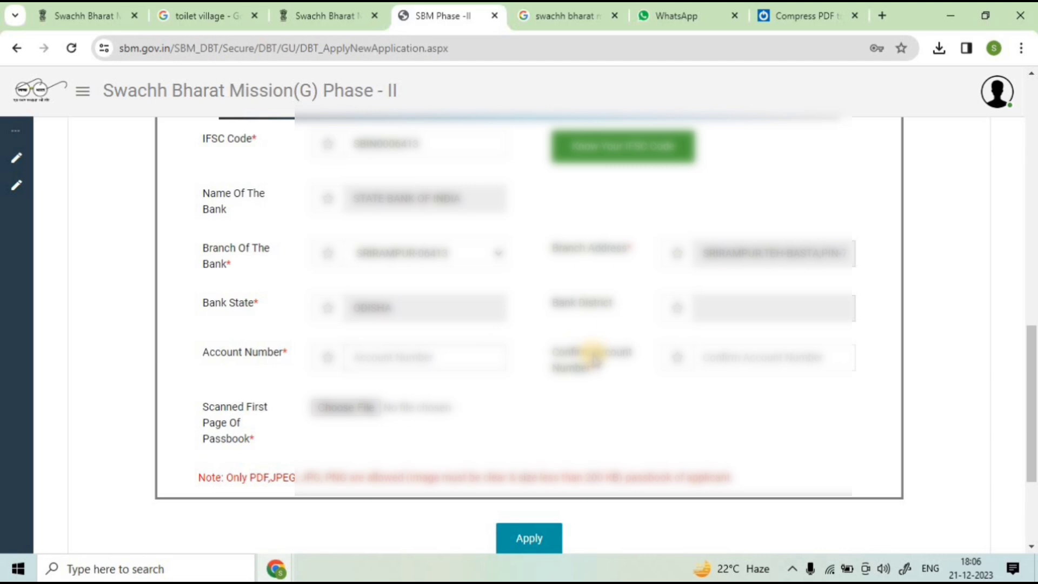
Step: Enter and confirm the bank account number, then open the passbook scan file picker
left_click(782, 357)
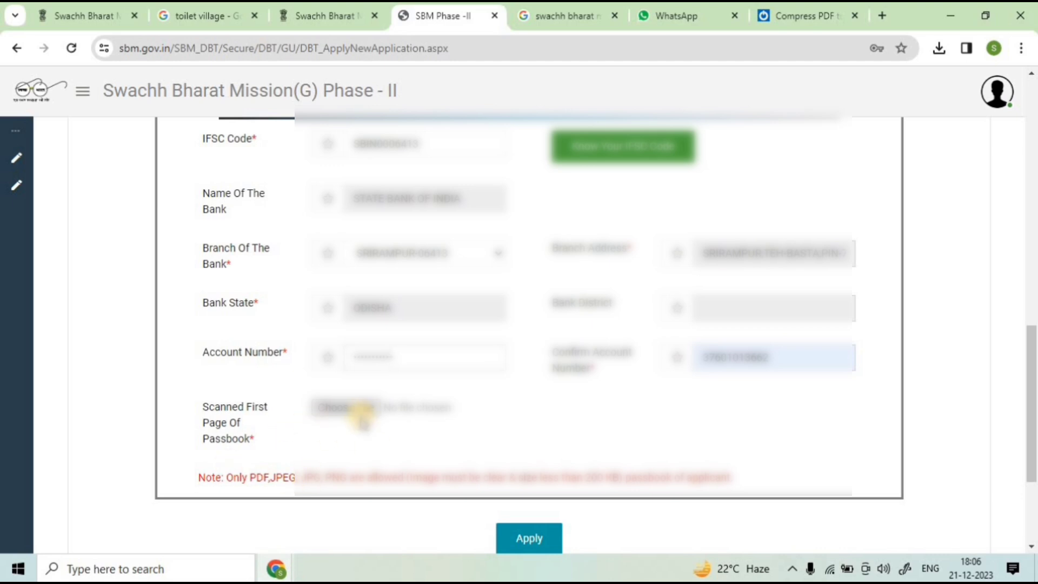
left_click(346, 408)
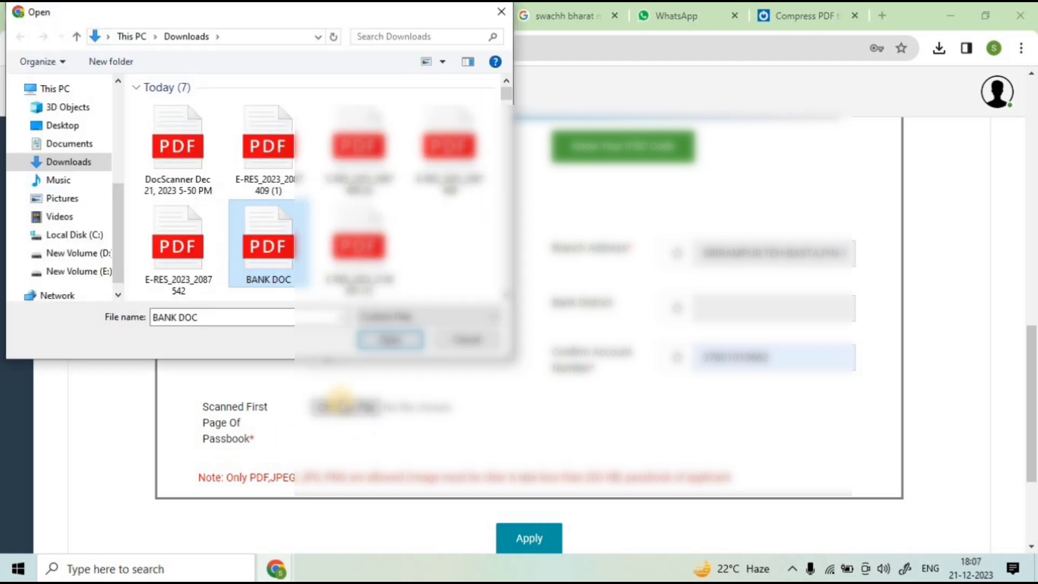
Step: Attach BANK DOC as the passbook scan and submit the application with Apply
left_click(387, 336)
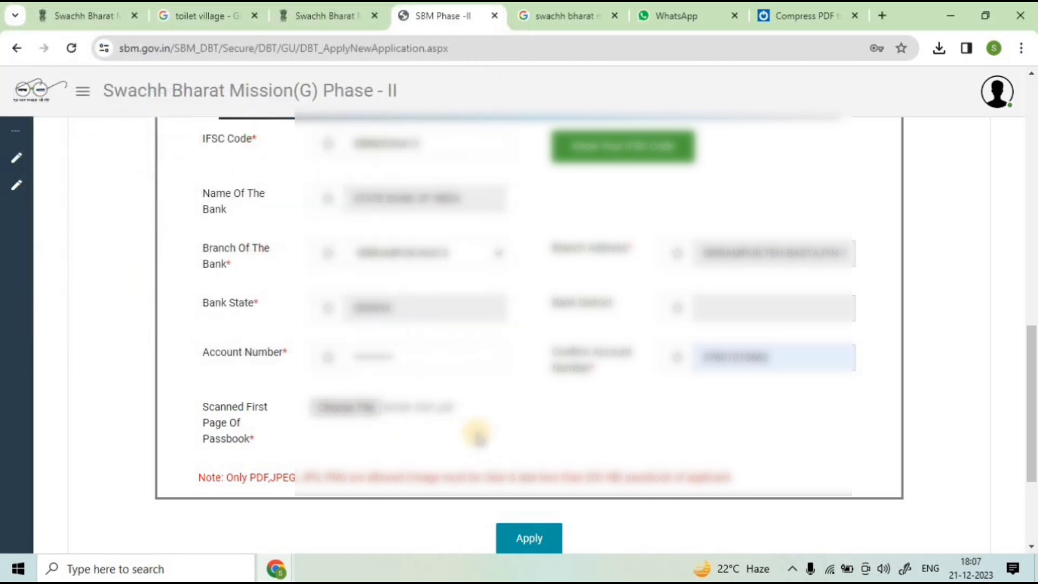
left_click_drag(586, 477, 612, 474)
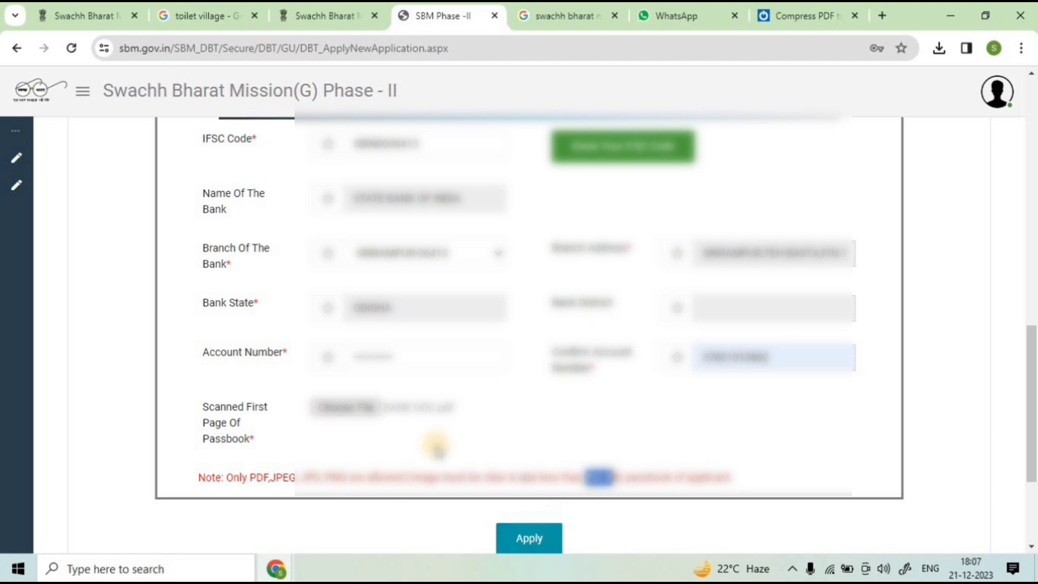
left_click(542, 546)
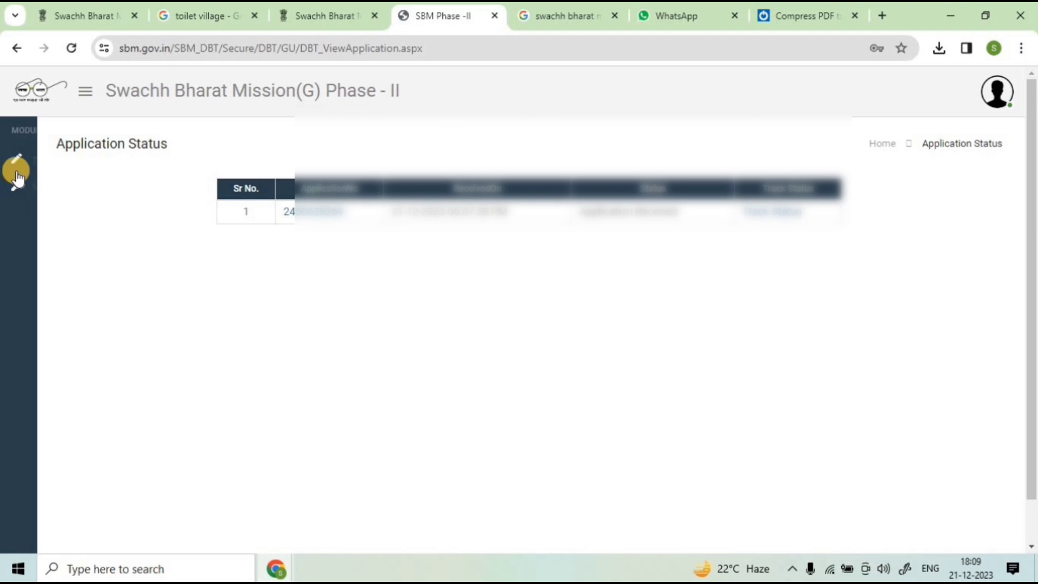
Step: Reload View Application, highlight the new application number, and preview then cancel printing the status page
mouse_move(79, 192)
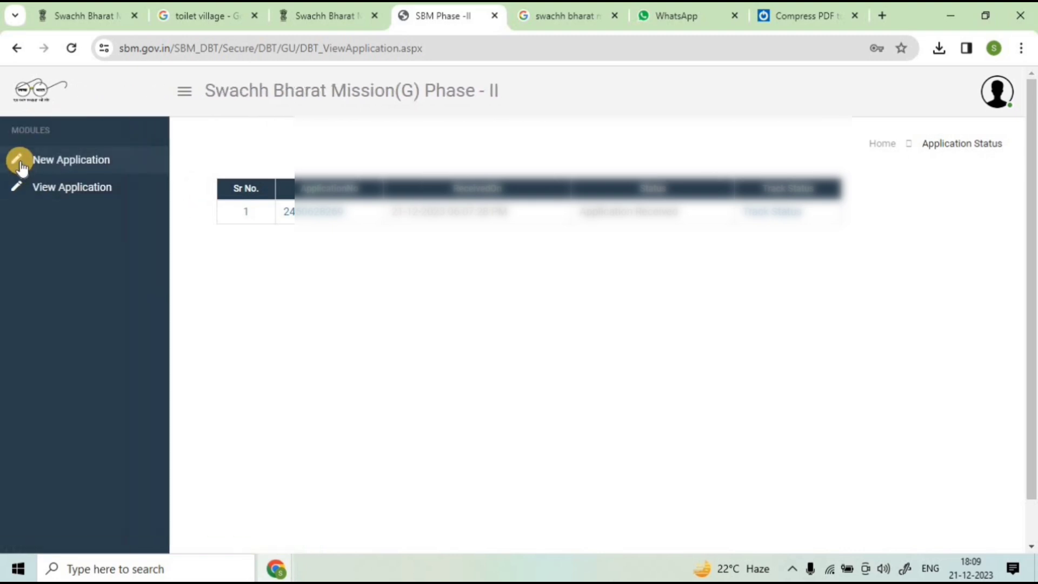
left_click(54, 196)
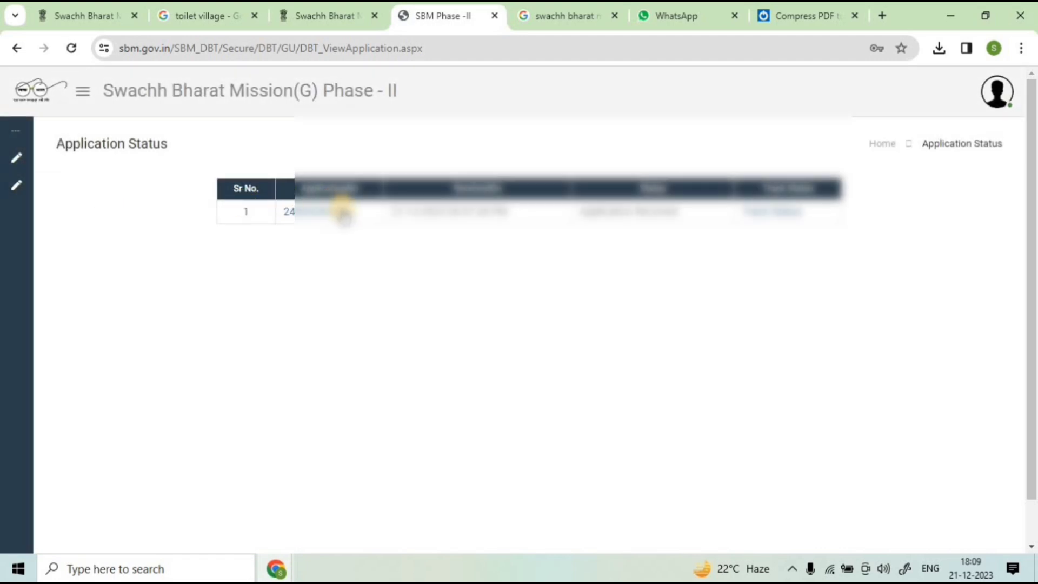
left_click_drag(508, 211, 422, 209)
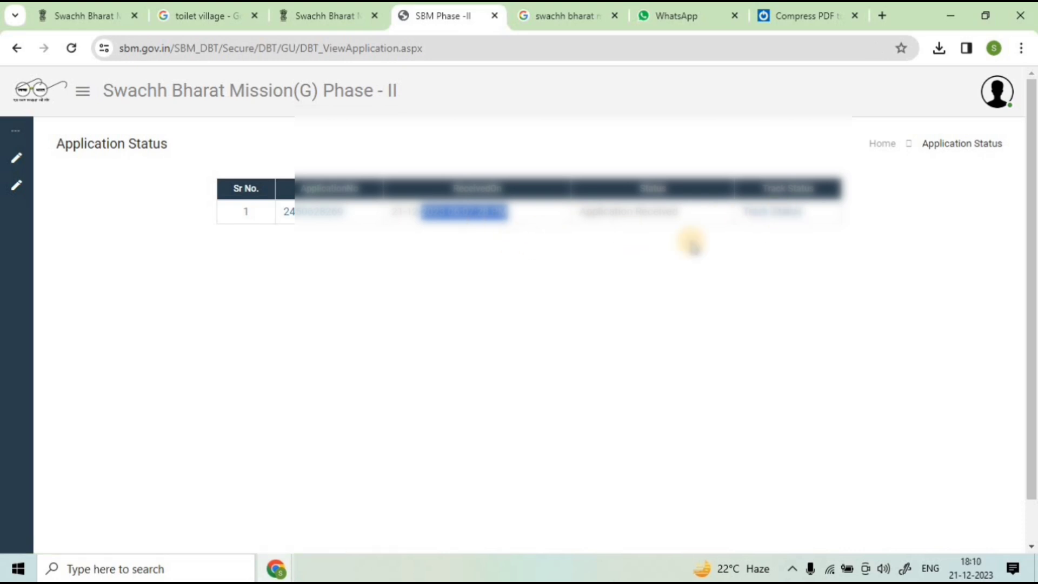
left_click_drag(349, 215, 285, 215)
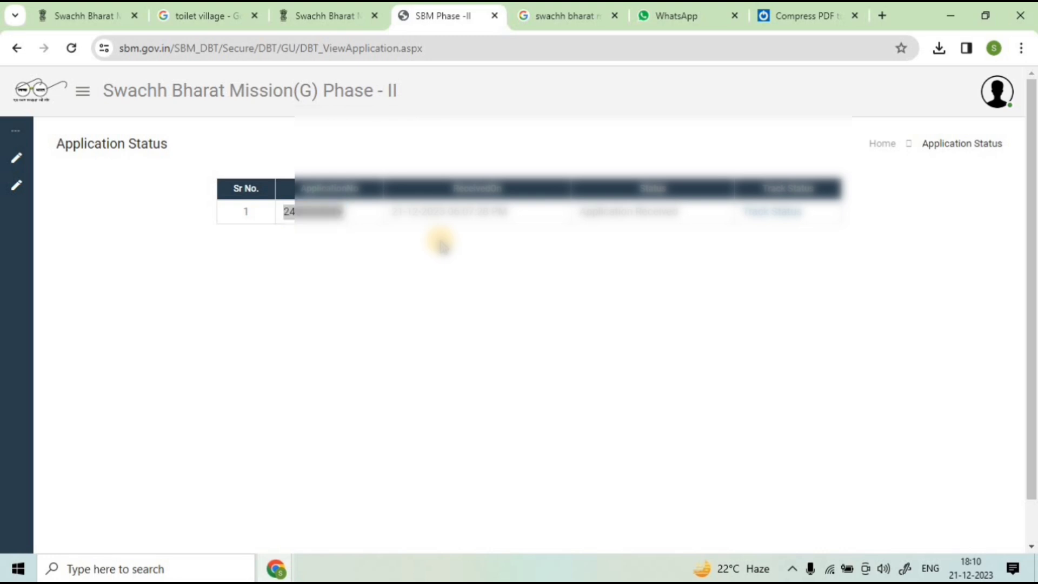
key("ctrl+p")
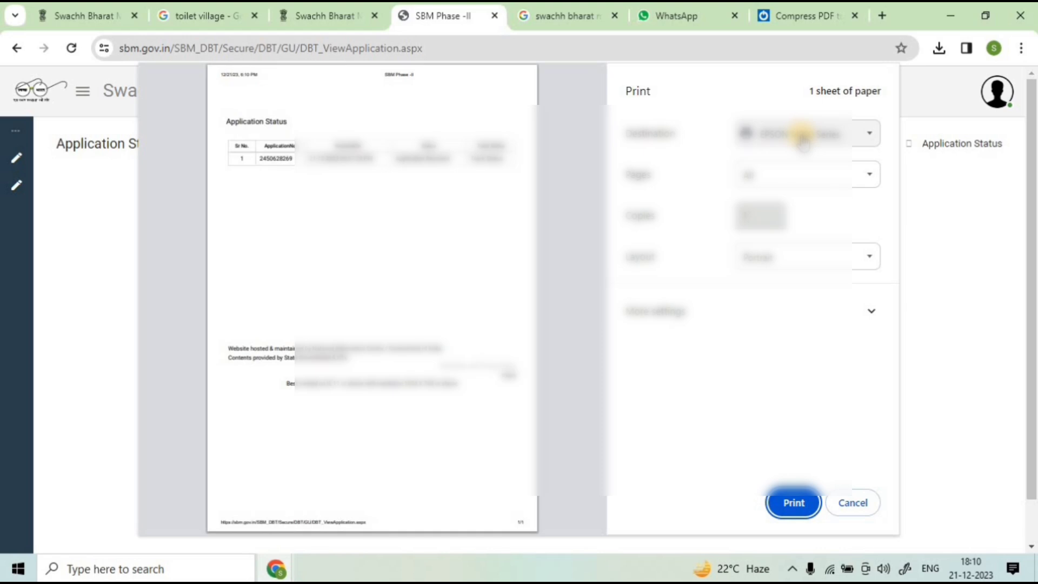
left_click(856, 503)
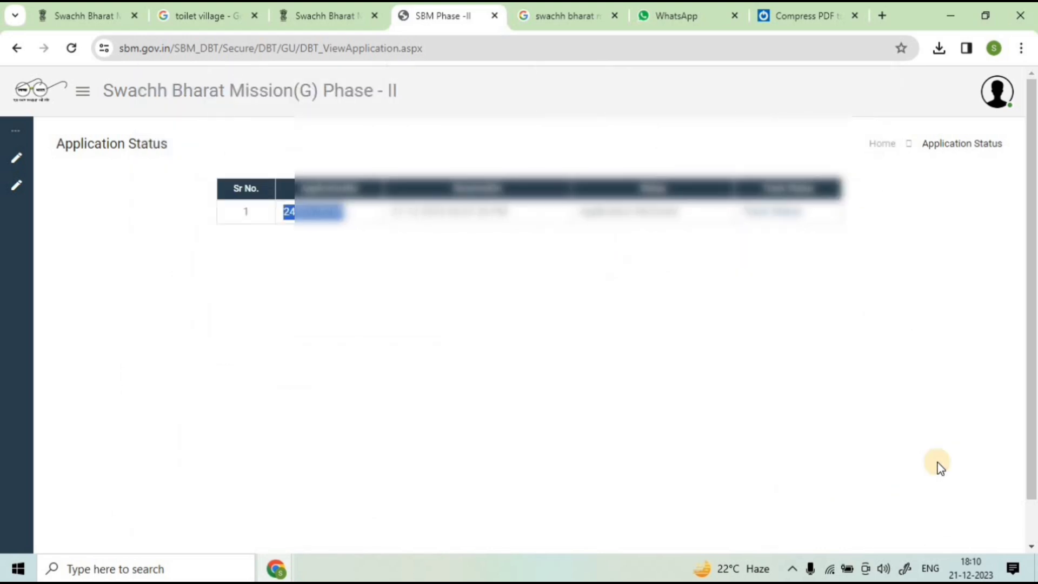
Step: Move across the open tabs to the toilet village image results and scroll down through them
left_click(364, 14)
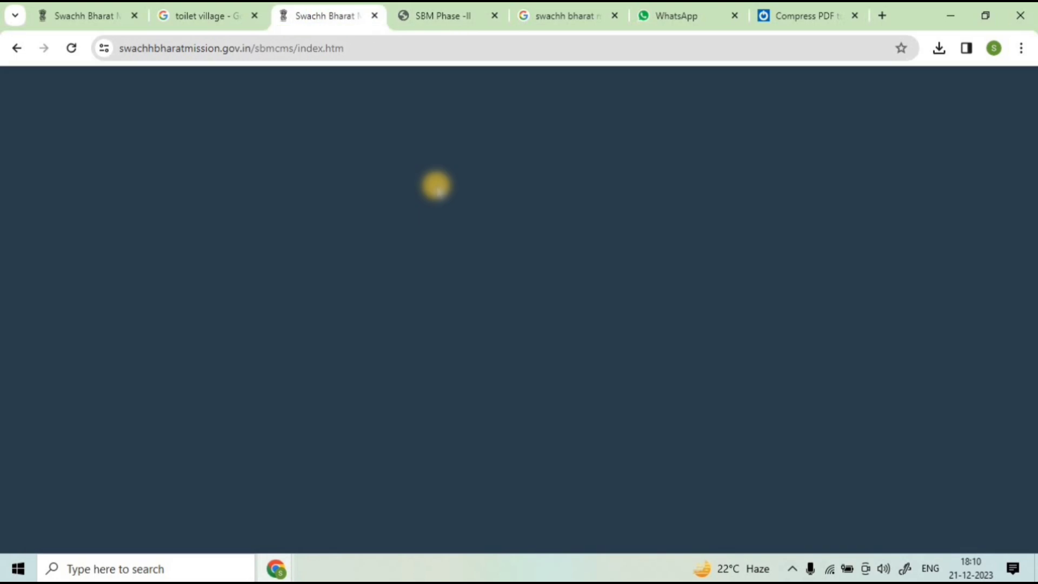
left_click(439, 2)
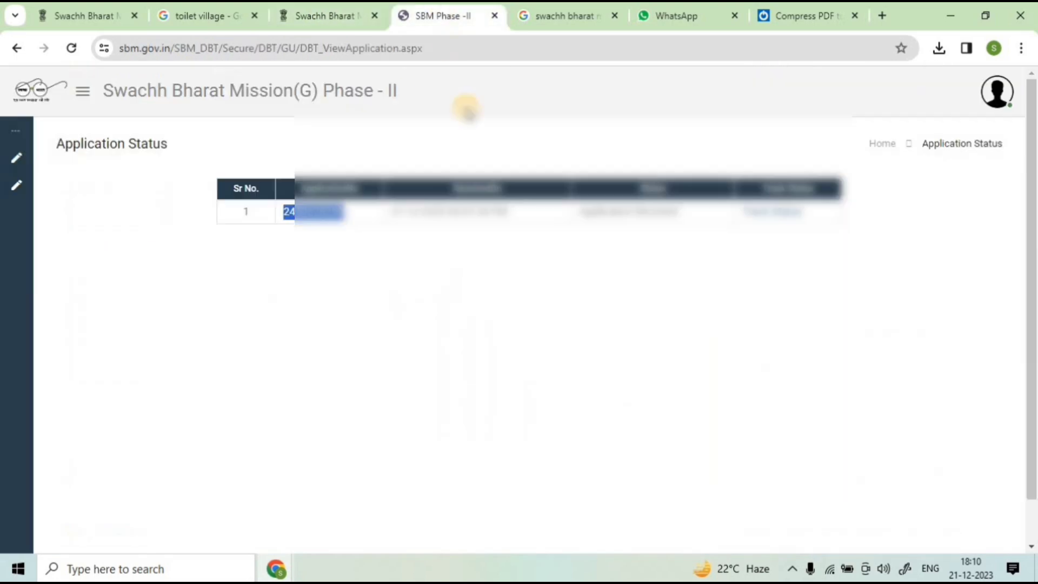
left_click(200, 16)
scroll(286, 216, "down", 10)
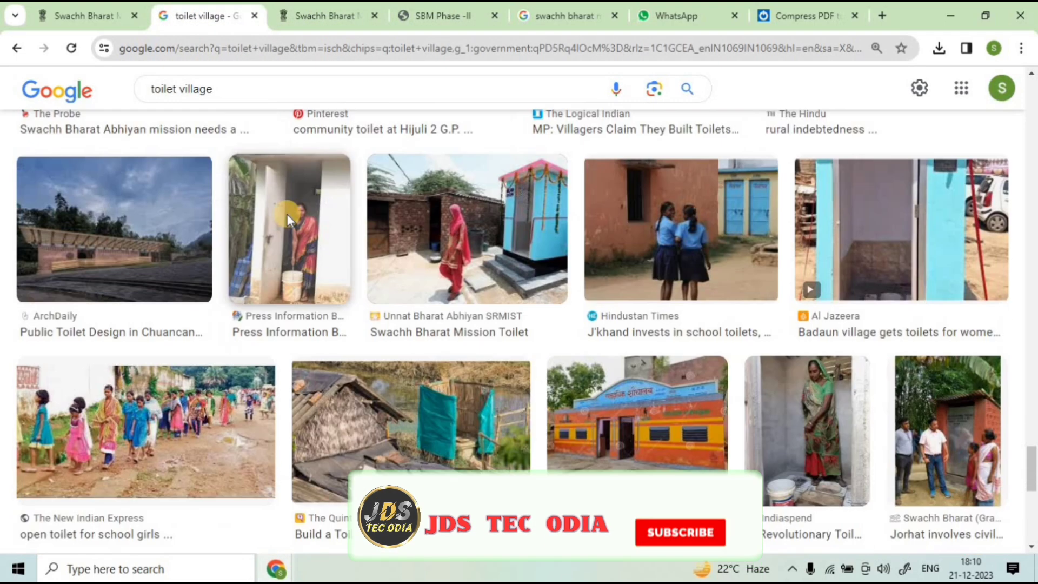
scroll(288, 233, "down", 10)
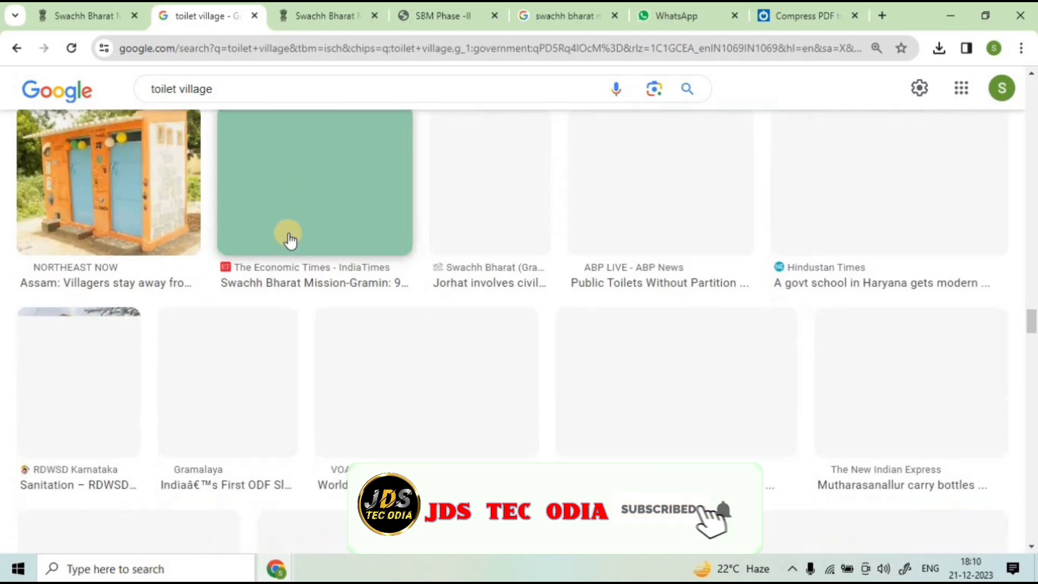
scroll(289, 246, "down", 15)
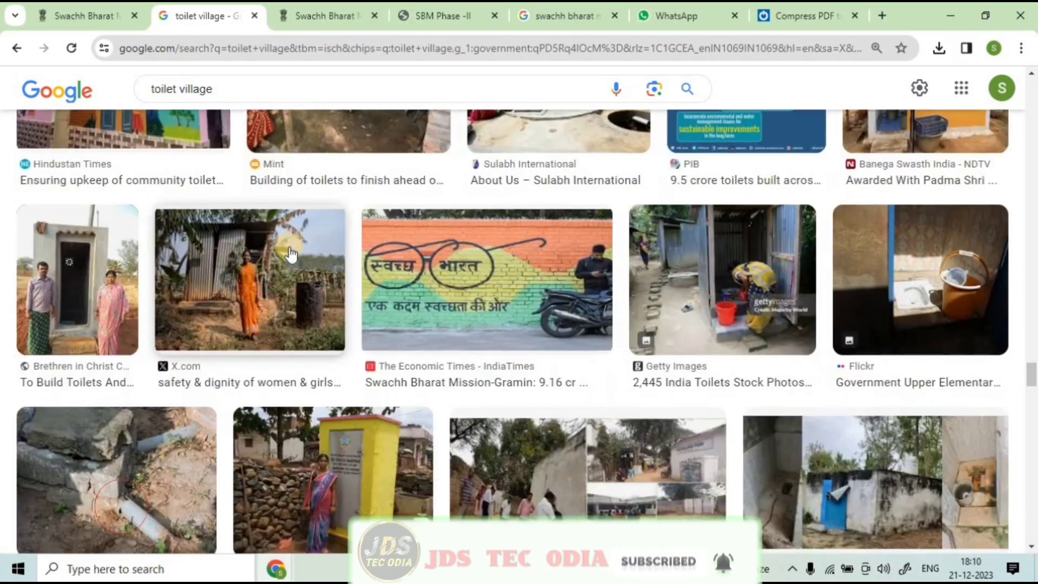
scroll(292, 256, "down", 4)
Step: Finish browsing the images, then return to the Swachh Bharat Mission homepage's About SBM section
scroll(291, 256, "up", 18)
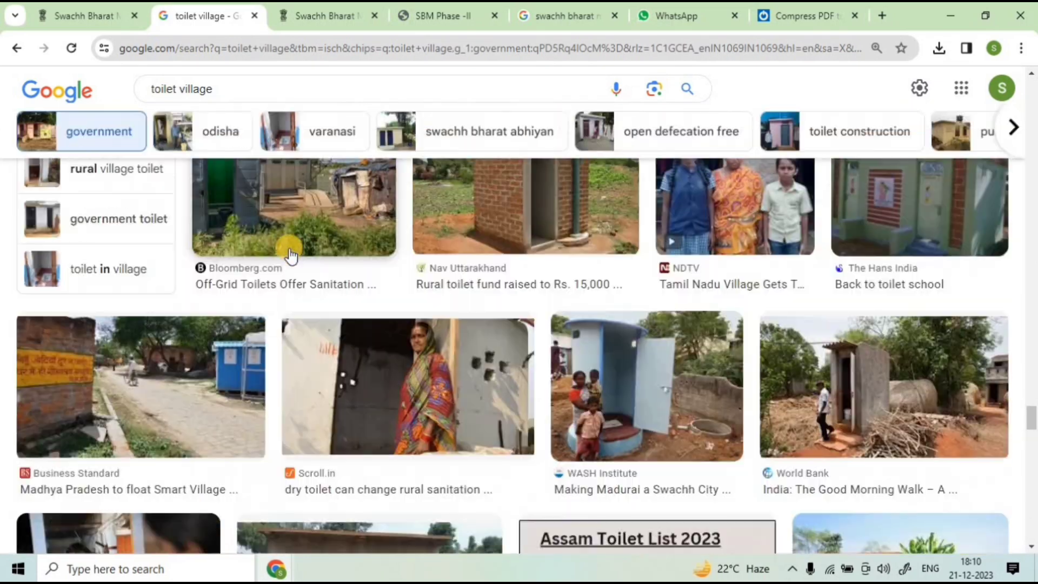
scroll(291, 257, "up", 20)
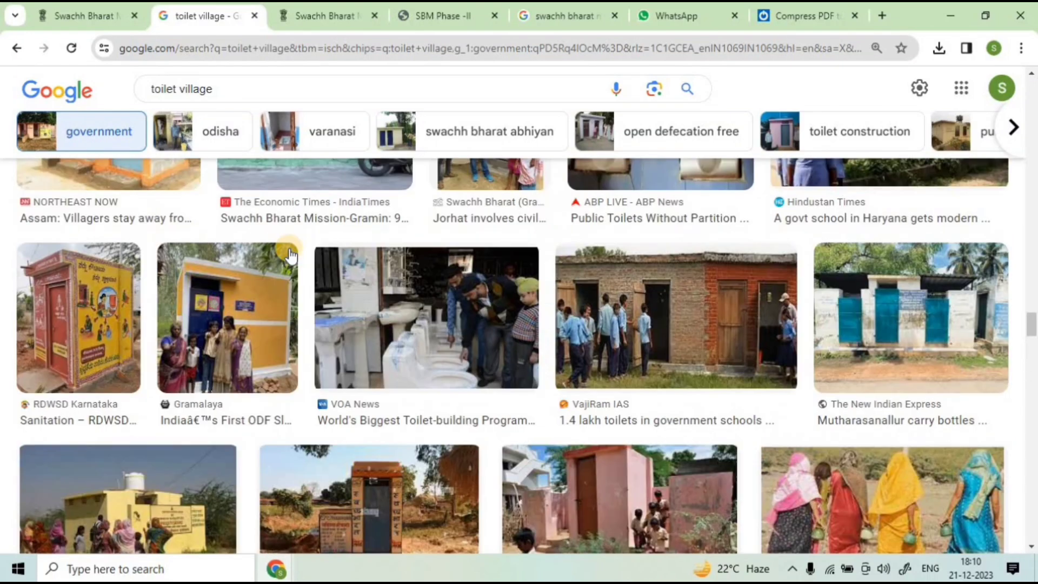
scroll(445, 278, "down", 3)
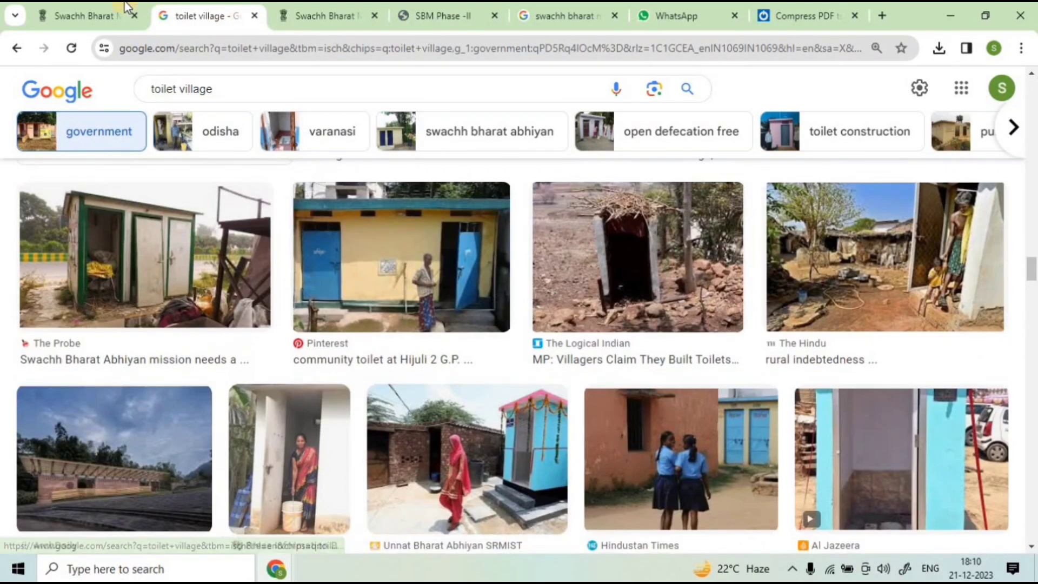
left_click(100, 14)
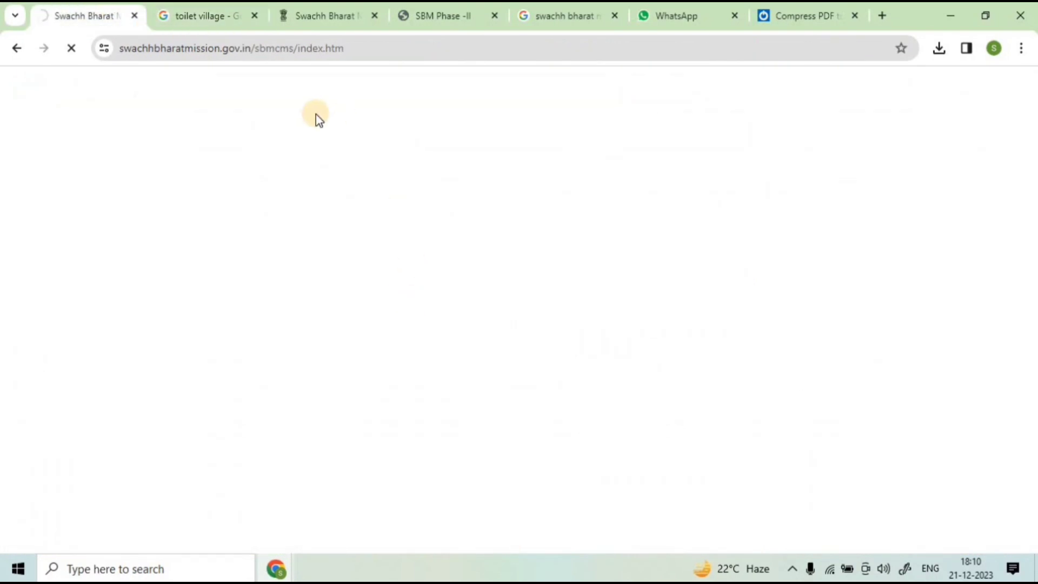
scroll(310, 151, "down", 5)
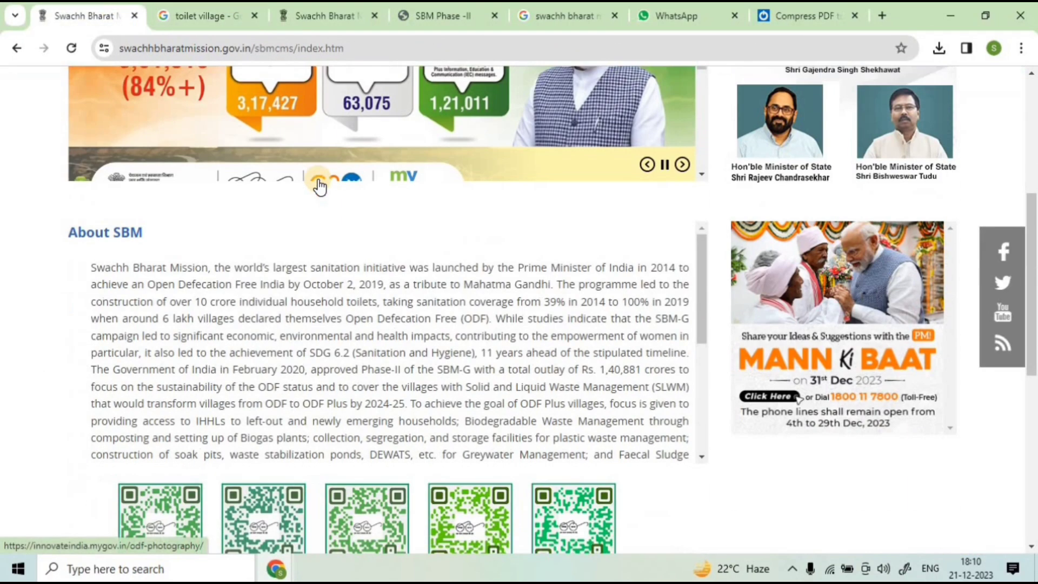